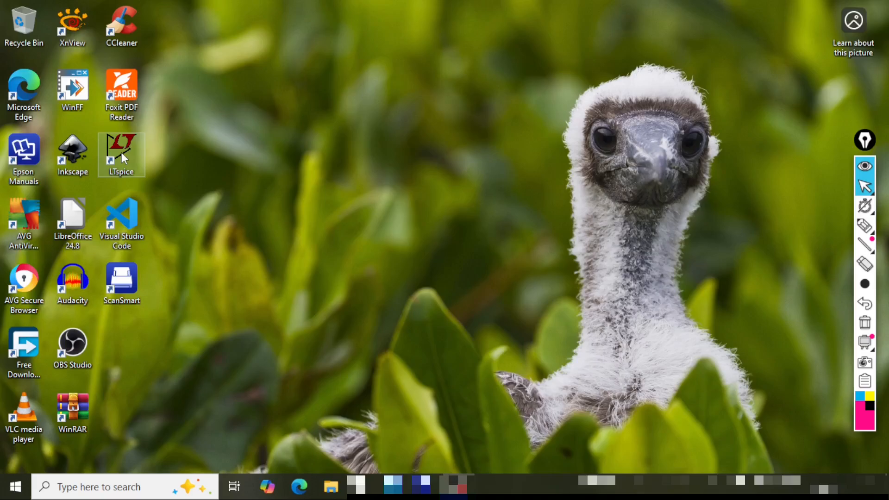
Step: Open LTspice, create a new schematic and save it as BJT-TTL-NOR-Gate in the TechSimplifiedTV folder
double_click(121, 151)
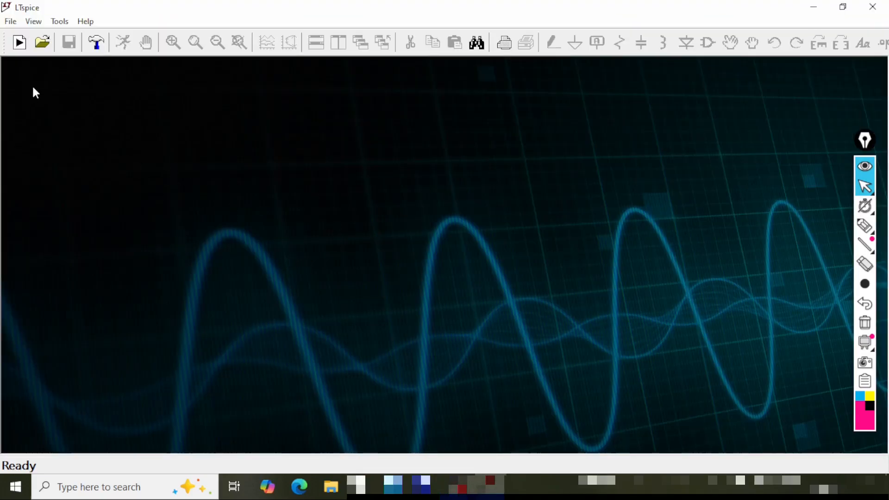
click(19, 44)
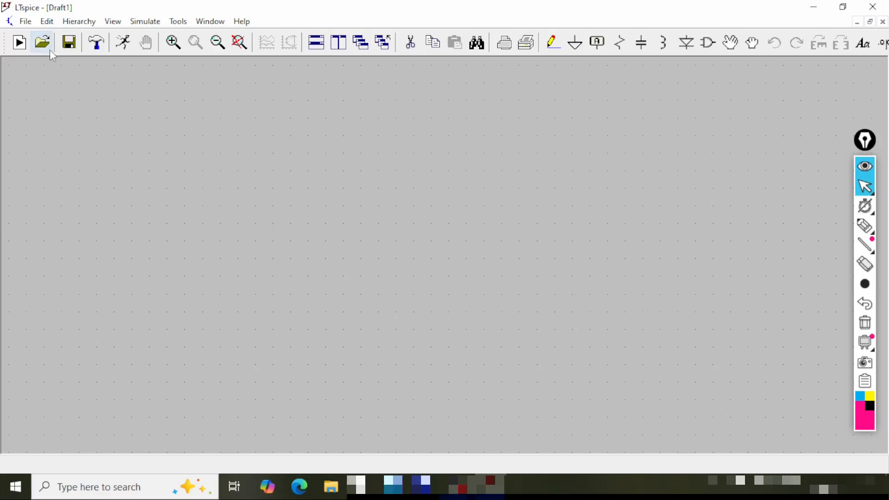
click(26, 21)
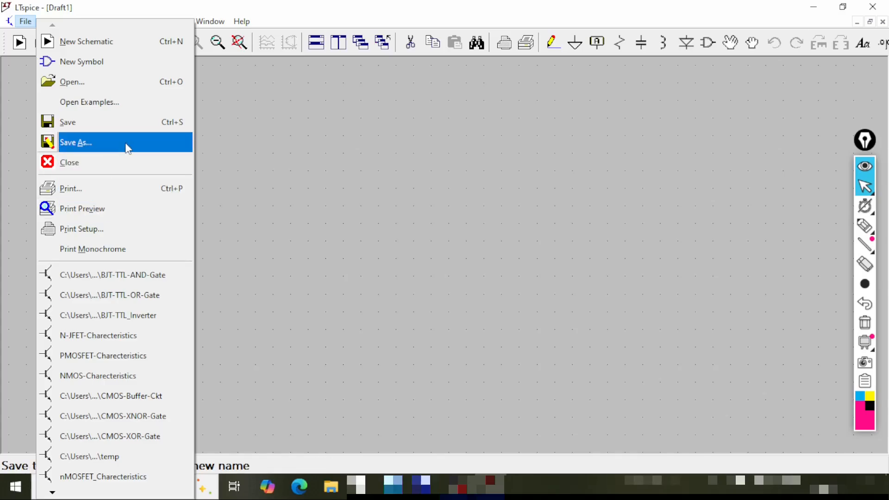
click(127, 147)
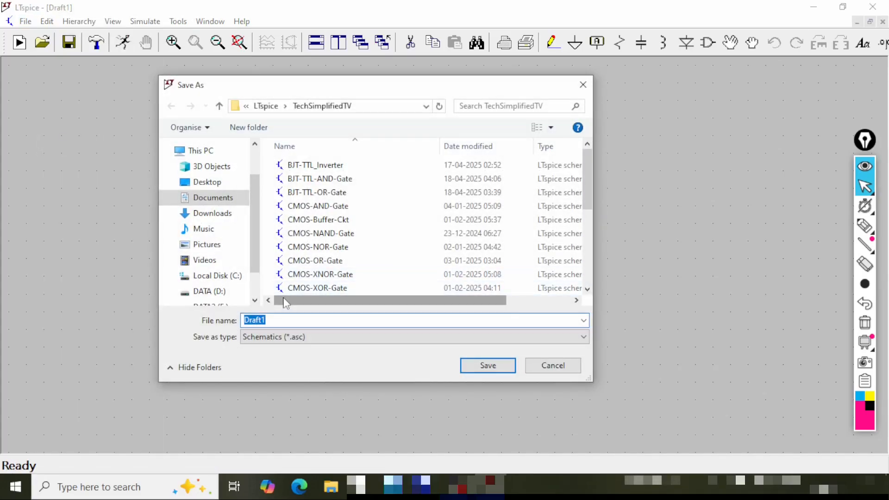
text(BJT-TTL-NOR-Gate)
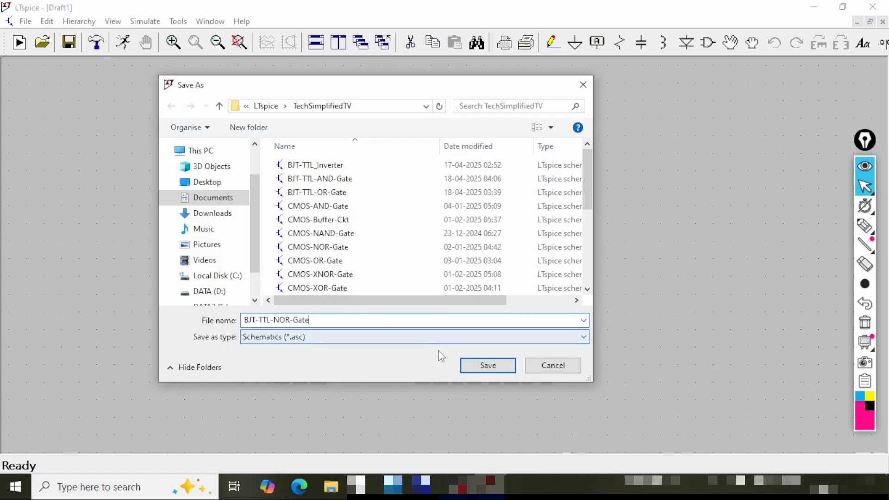
click(483, 368)
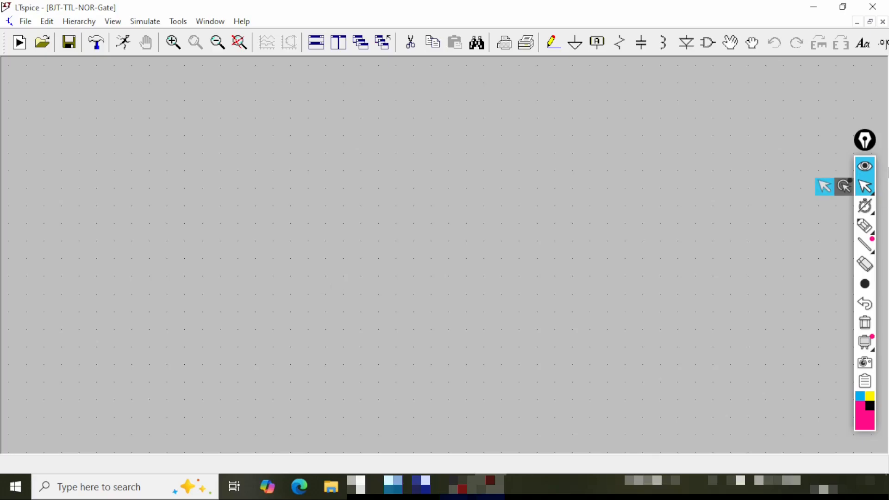
Step: Place two npn transistors on the schematic, the second one below and to the right of the first
click(709, 44)
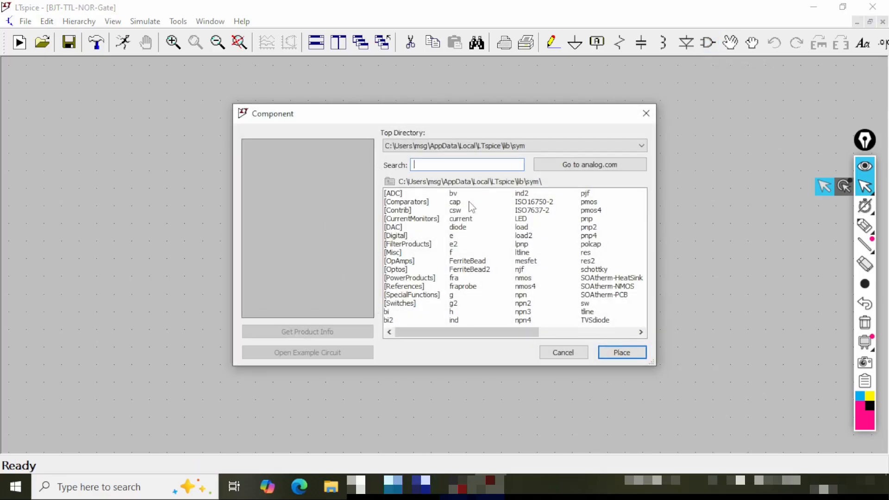
text(npn)
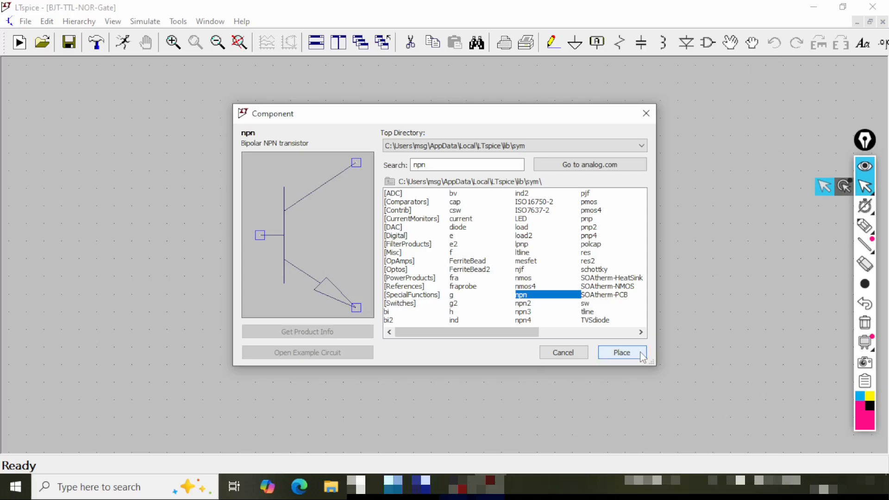
click(621, 352)
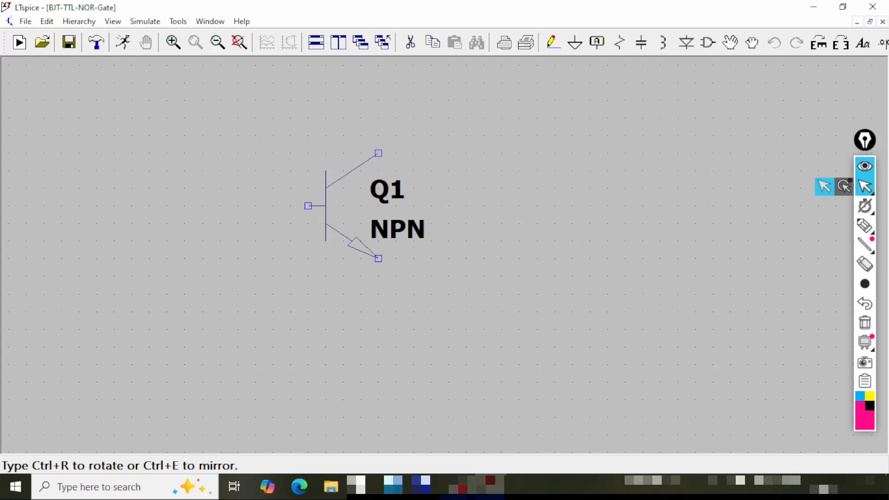
click(365, 243)
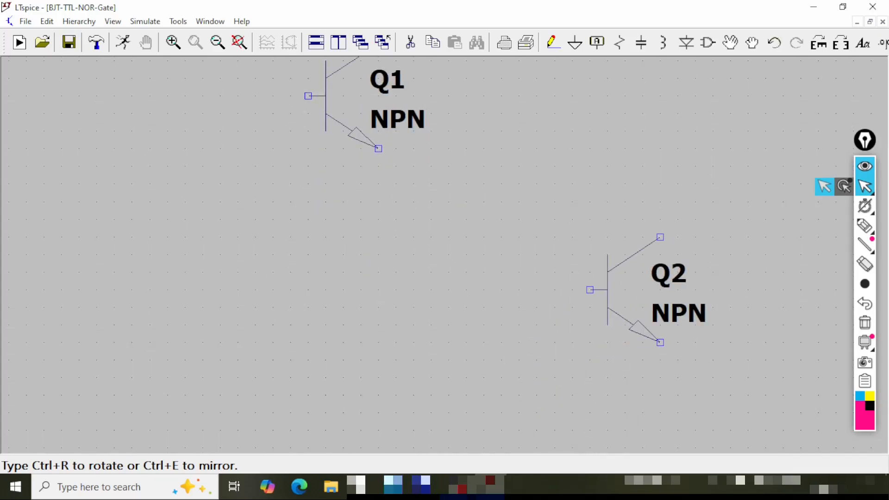
click(621, 289)
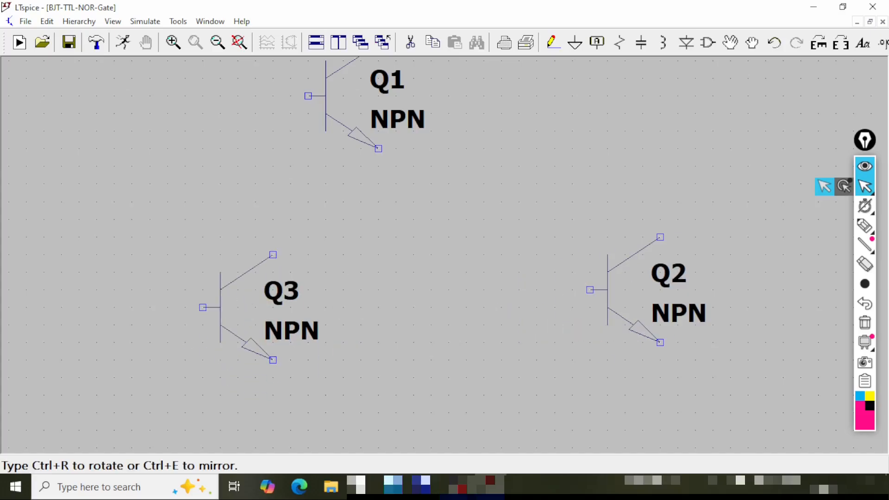
key(Escape)
drag(451, 184, 443, 259)
scroll(435, 209, down, 2)
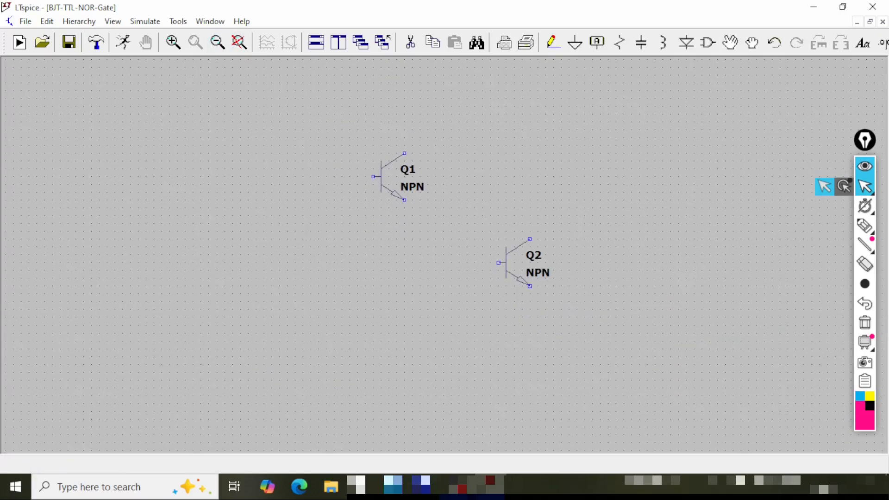
drag(425, 153, 418, 220)
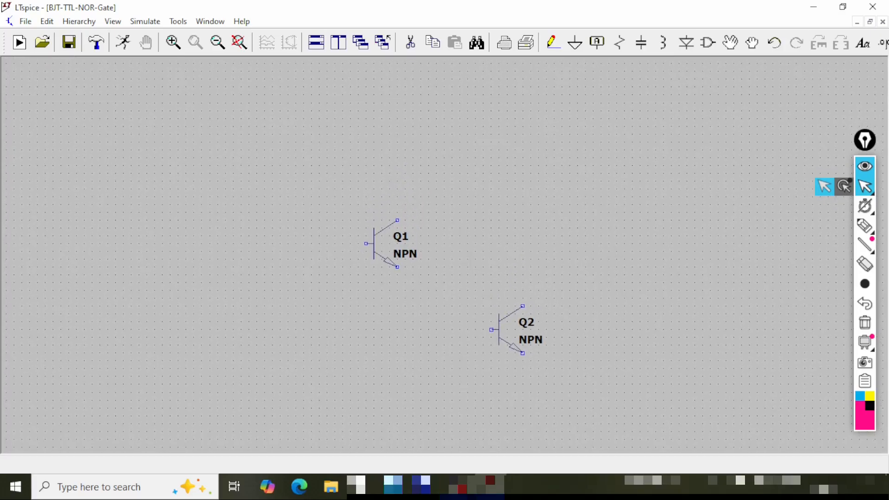
Step: Place two horizontal resistors left of the transistors, one level with Q1's base and one level with Q2's base
key(r)
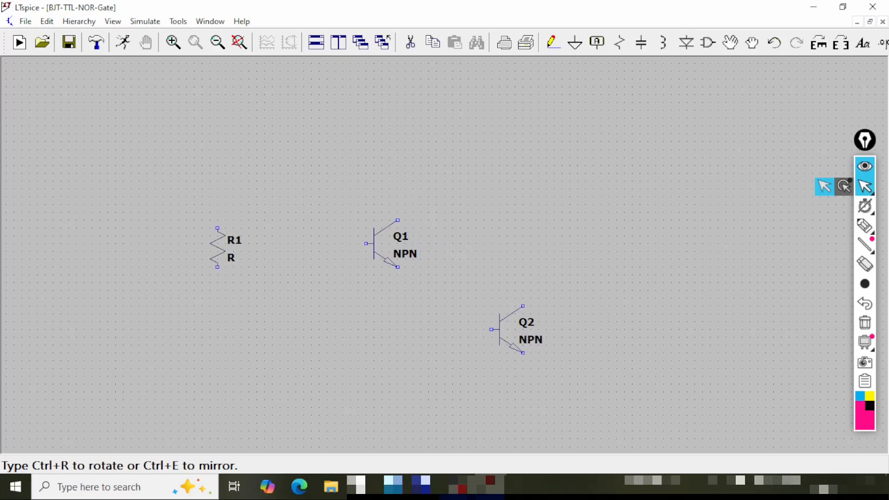
key(ctrl+r)
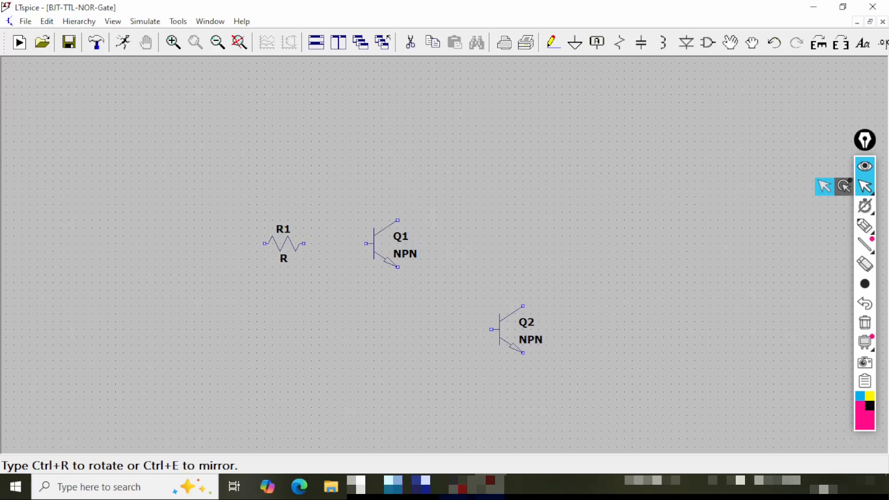
click(269, 243)
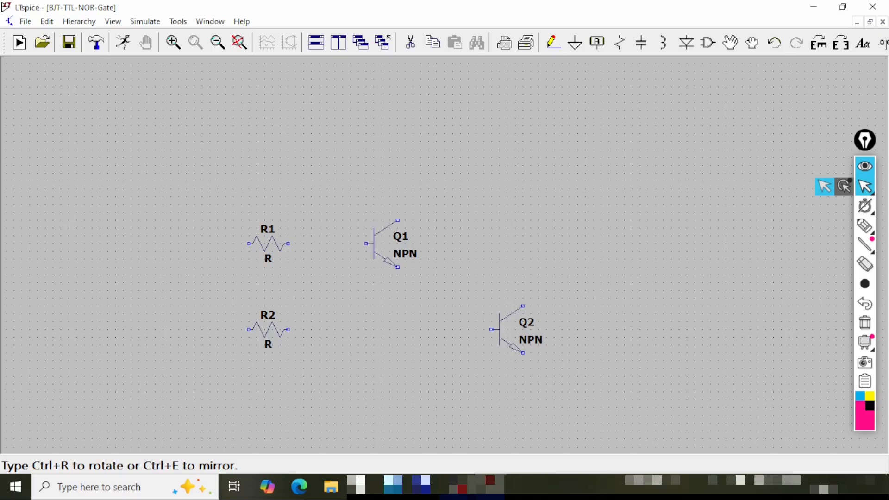
click(268, 329)
key(Escape)
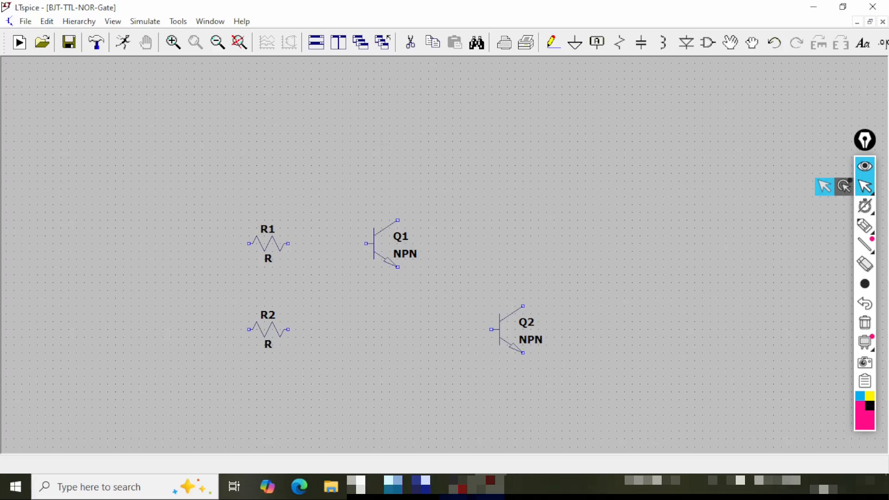
Step: Place a third resistor vertically above Q1, in line with its collector
key(r)
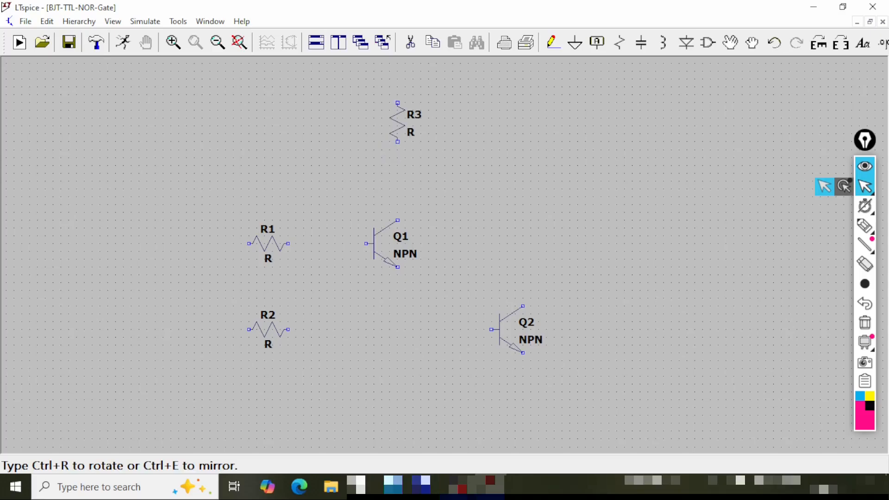
click(398, 130)
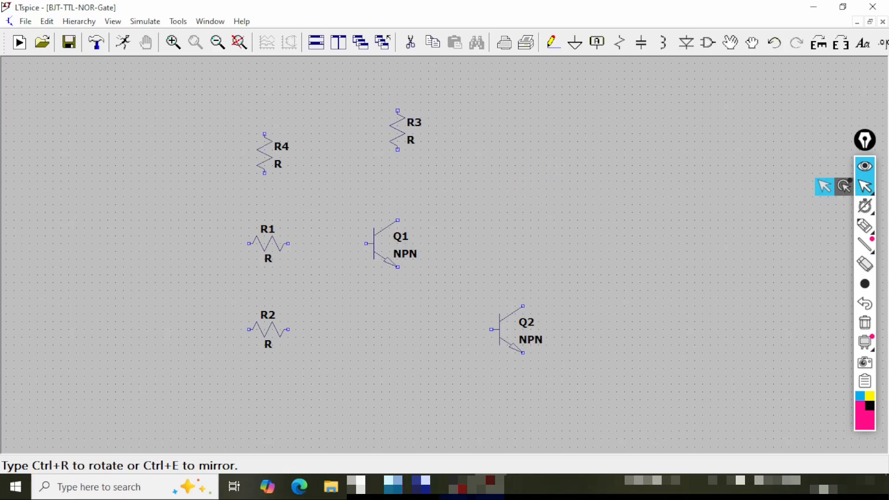
key(Escape)
click(218, 42)
drag(287, 199, 258, 164)
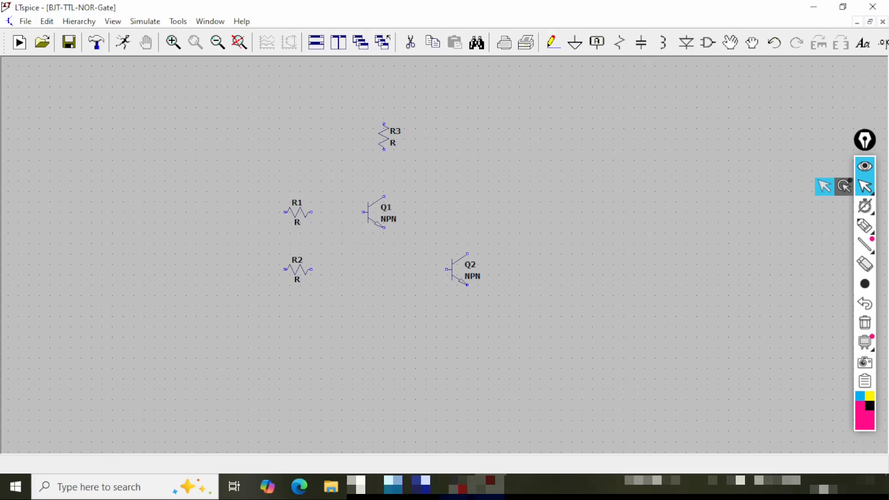
Step: Wire R1 to the base of Q1 and R2 to the base of Q2
key(F3)
click(310, 212)
click(364, 212)
click(310, 269)
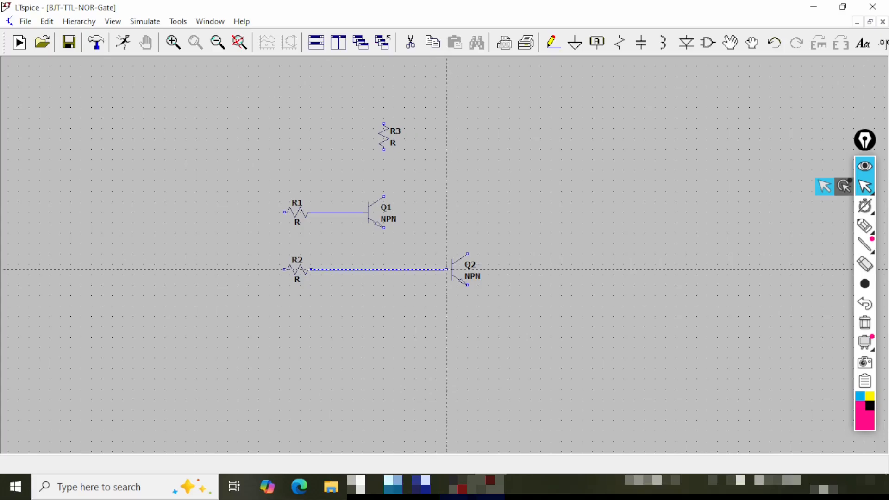
click(450, 269)
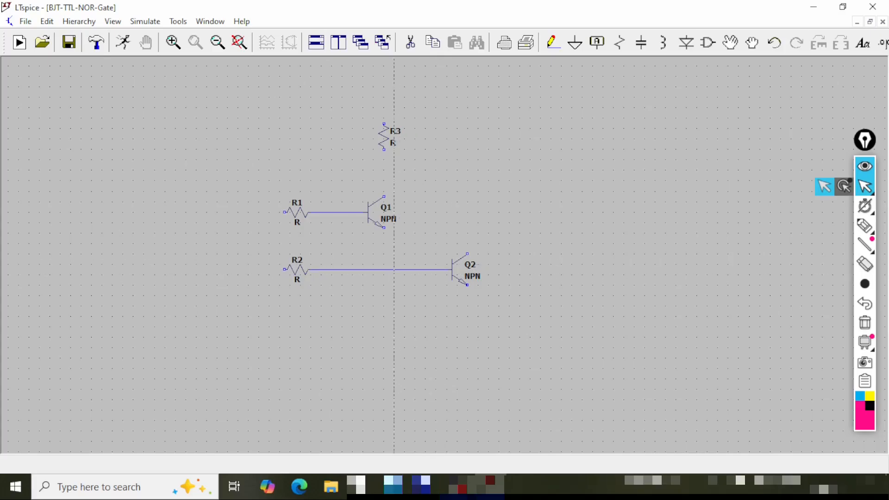
Step: Wire the lower end of R3 to the collector of Q1
click(384, 149)
click(384, 197)
key(Escape)
Step: Place three voltage sources: one right of the transistors, one left of R1, and one below and left of R2
key(v)
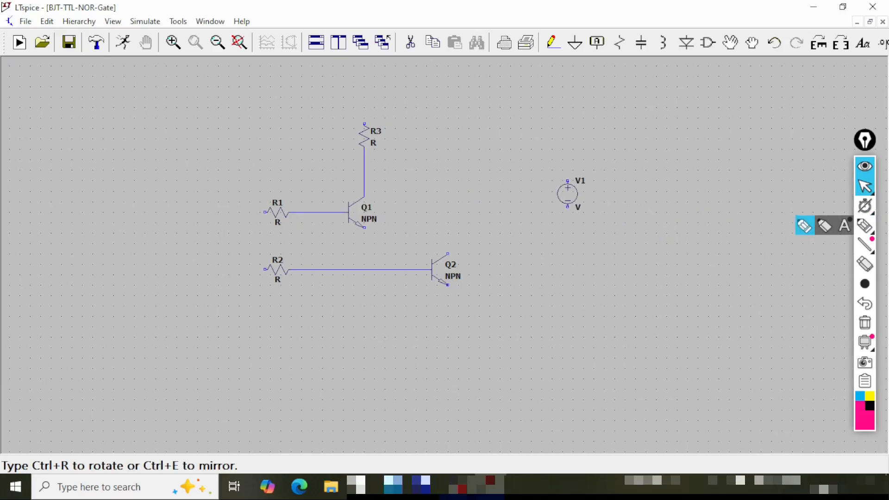
click(568, 181)
click(134, 230)
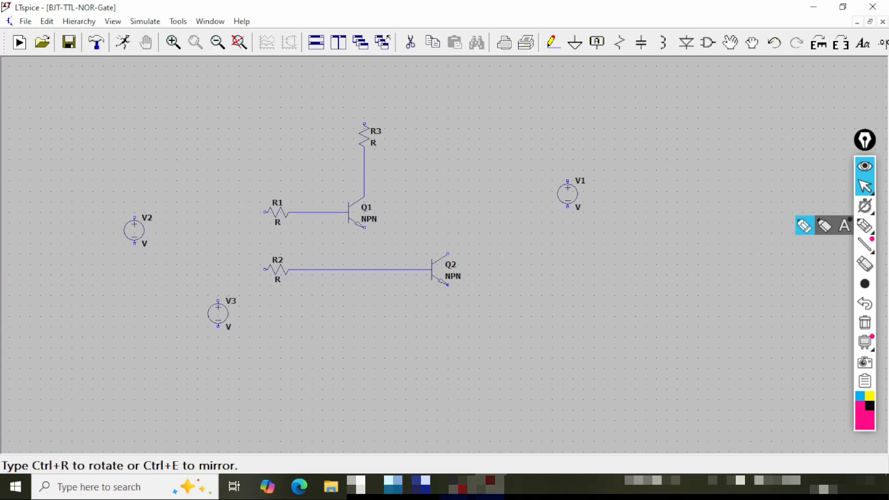
click(218, 314)
key(Escape)
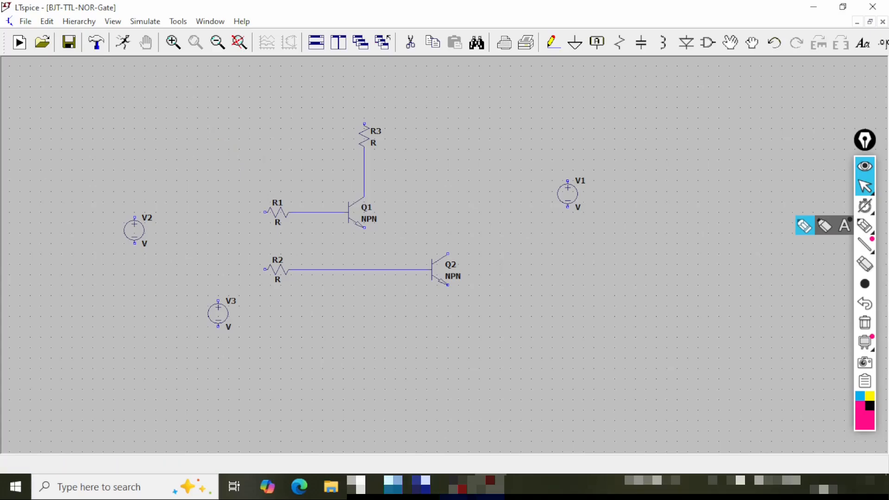
Step: Wire the upper end of R3 up and across to the positive terminal of V1
drag(471, 176, 463, 234)
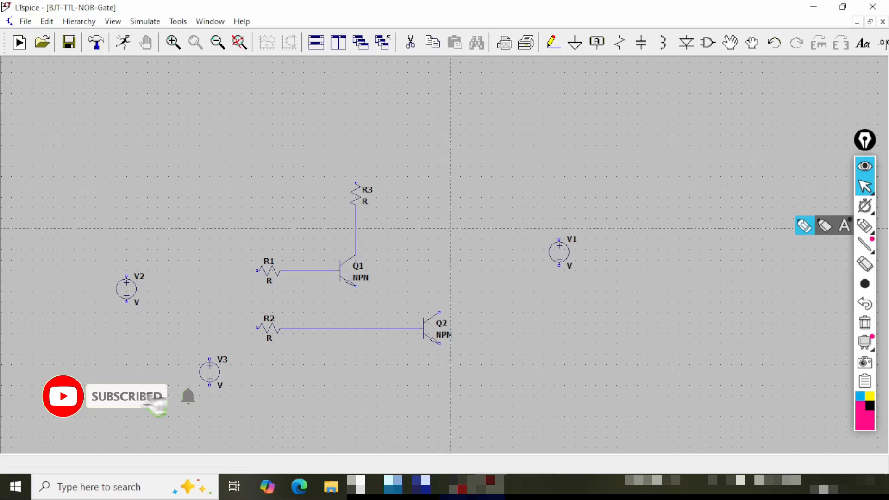
click(356, 181)
click(355, 120)
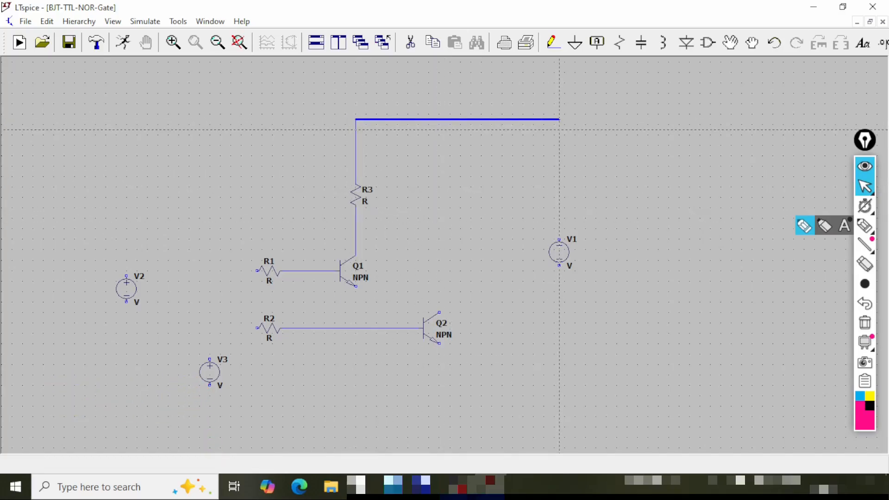
click(559, 122)
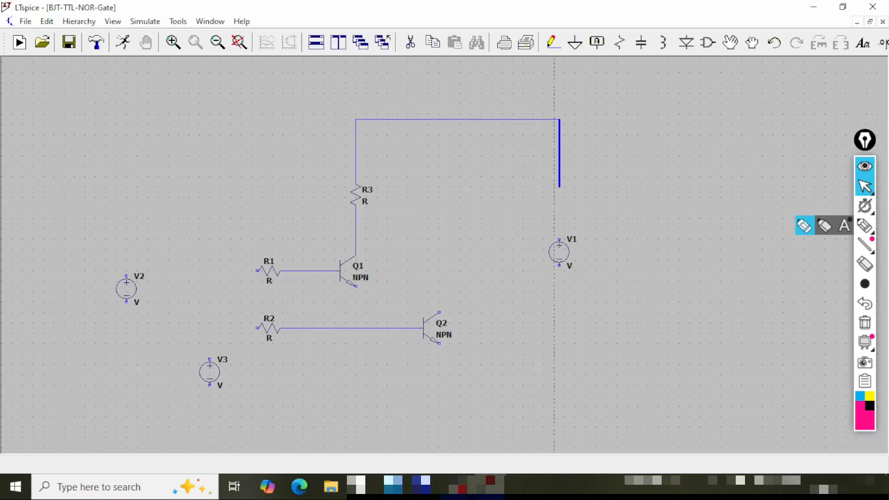
click(559, 241)
Step: Wire the collector of Q2 to the junction between R3 and Q1's collector
scroll(366, 410, down, 1)
click(439, 295)
click(439, 209)
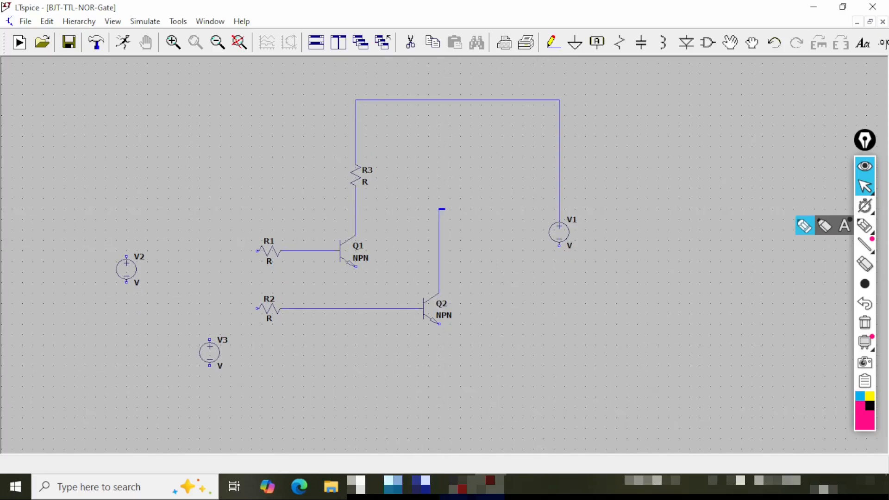
click(356, 210)
Step: Draw a common rail along the bottom of the circuit joining the negative terminals of V2 and V1
click(127, 282)
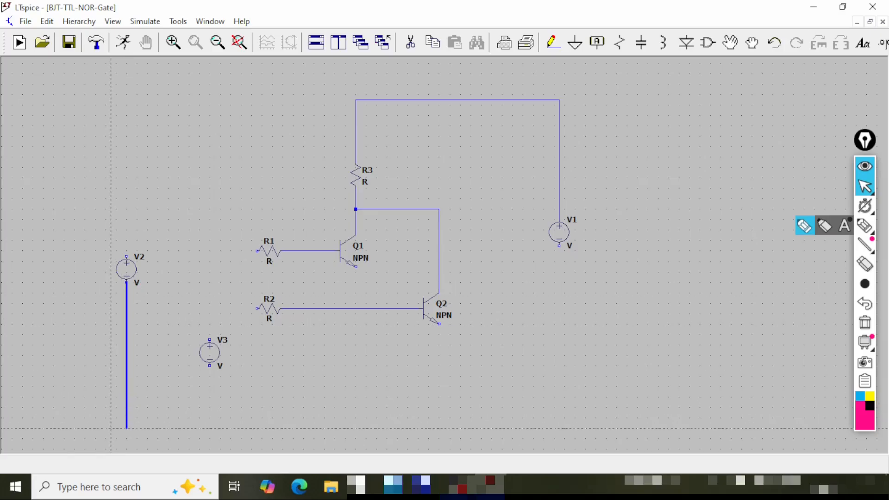
click(126, 428)
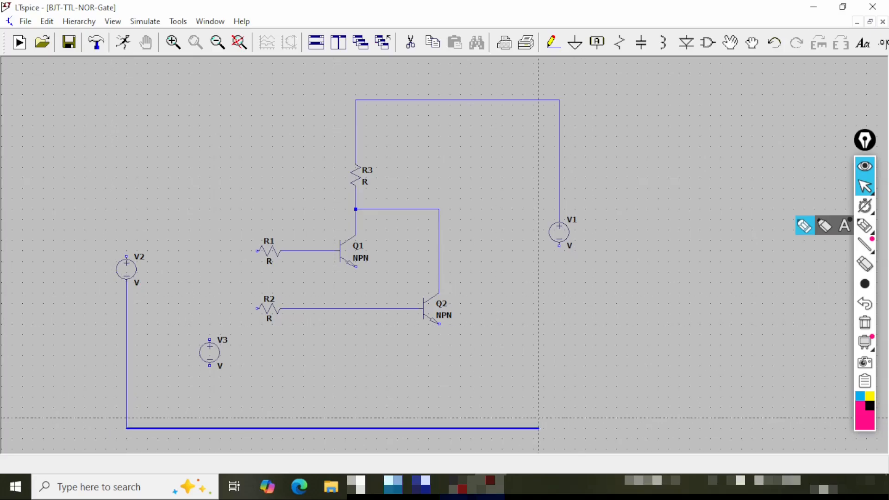
click(559, 428)
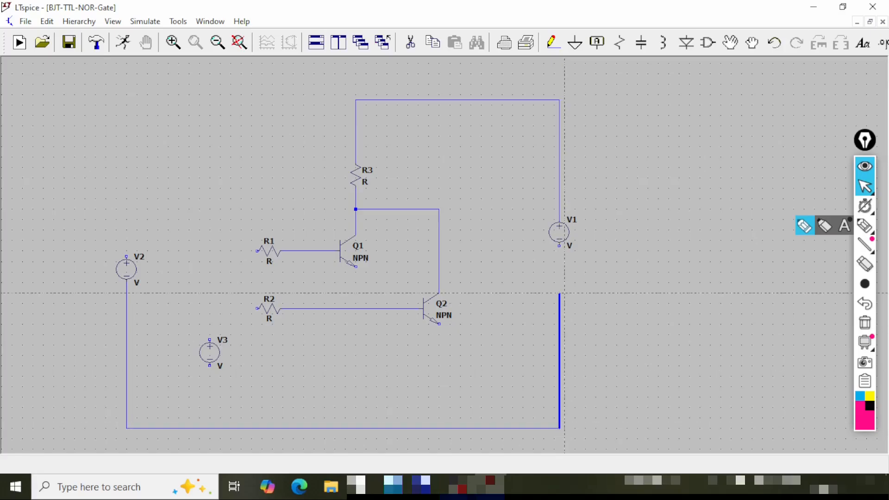
click(559, 246)
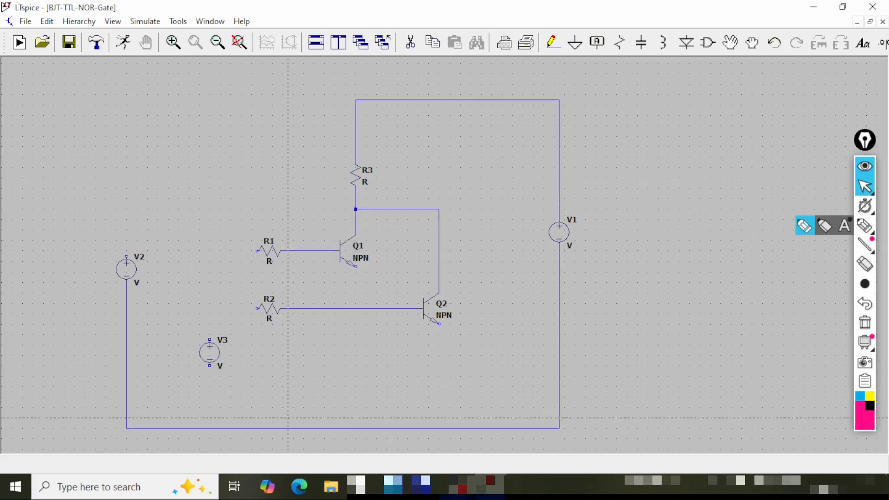
Step: Wire the negative terminal of V3 and the emitters of Q1 and Q2 down to the common bottom rail
click(210, 366)
click(210, 428)
click(355, 266)
click(356, 429)
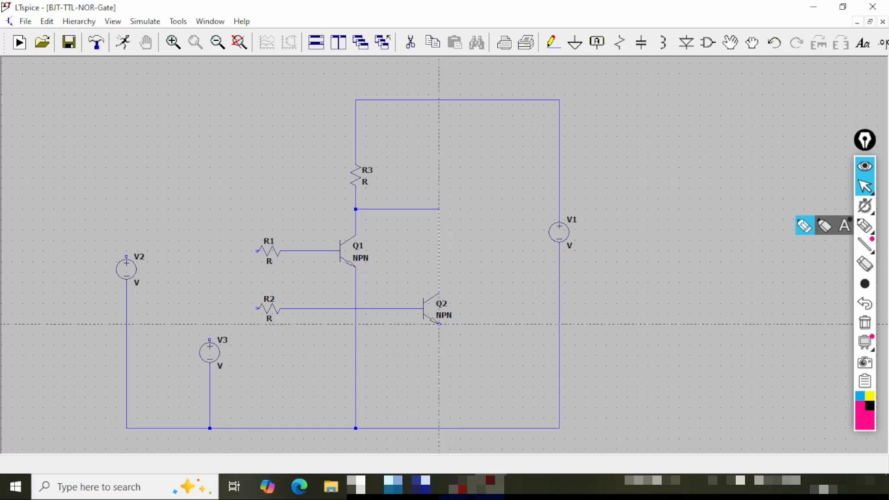
click(438, 324)
click(438, 428)
Step: Wire the positive terminal of V2 to the free end of R1 and the positive terminal of V3 to R2
click(127, 255)
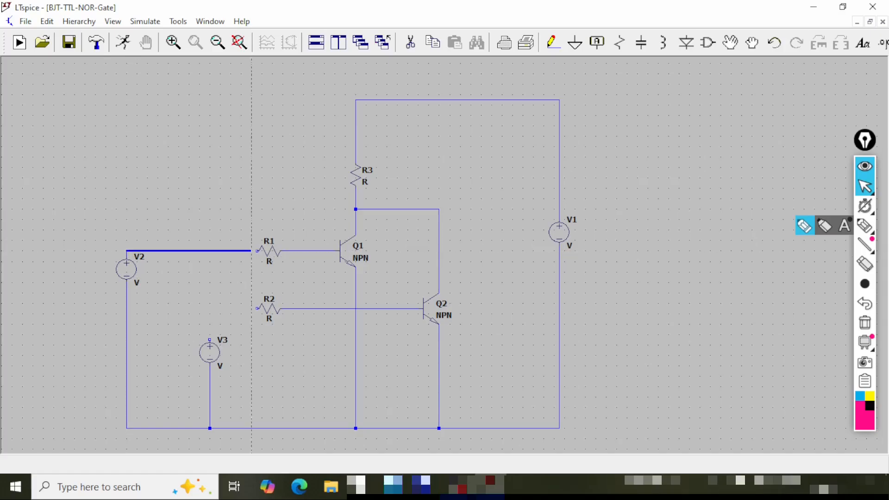
click(257, 250)
key(ctrl+z)
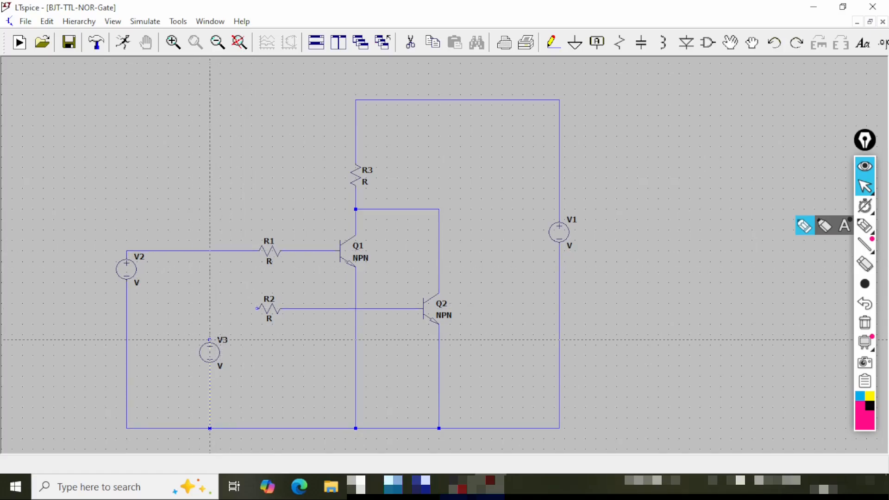
click(210, 341)
click(257, 309)
key(Escape)
Step: Place a ground symbol below Q1, wire it to the common bottom rail at Q1's emitter junction, and save the schematic
drag(283, 381, 329, 352)
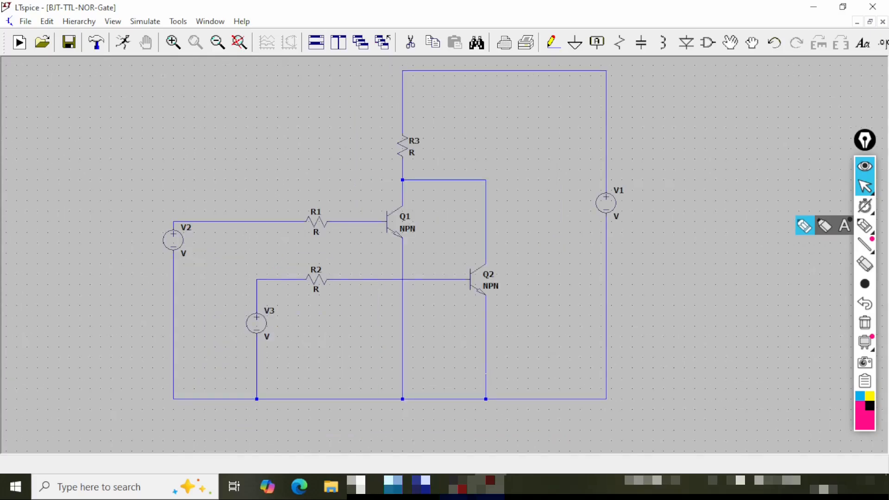
key(g)
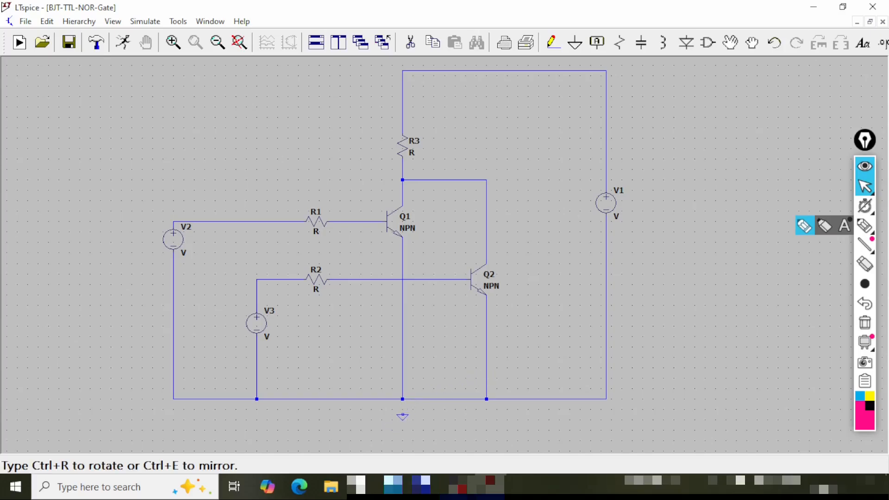
click(402, 415)
key(Escape)
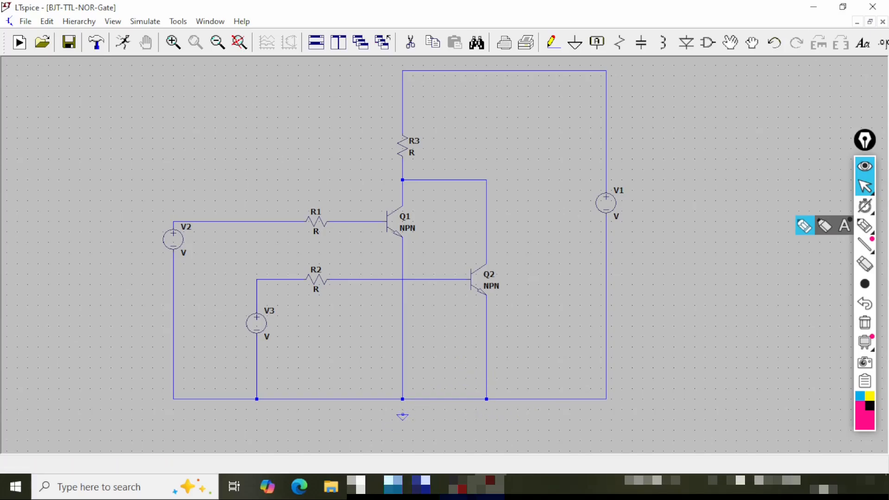
key(F3)
click(402, 414)
click(402, 397)
key(Escape)
click(69, 42)
Step: Add a net label OUT with port type Output at the corner of the wire above Q2's collector
drag(278, 167, 311, 199)
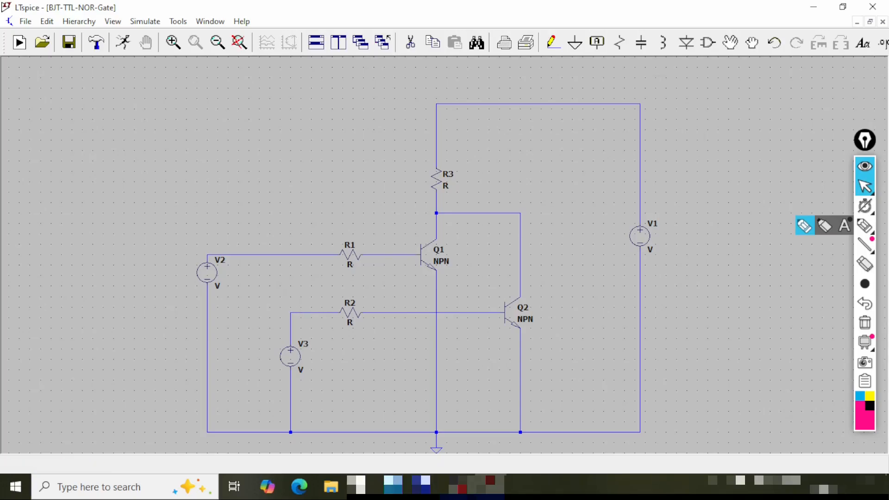
click(597, 42)
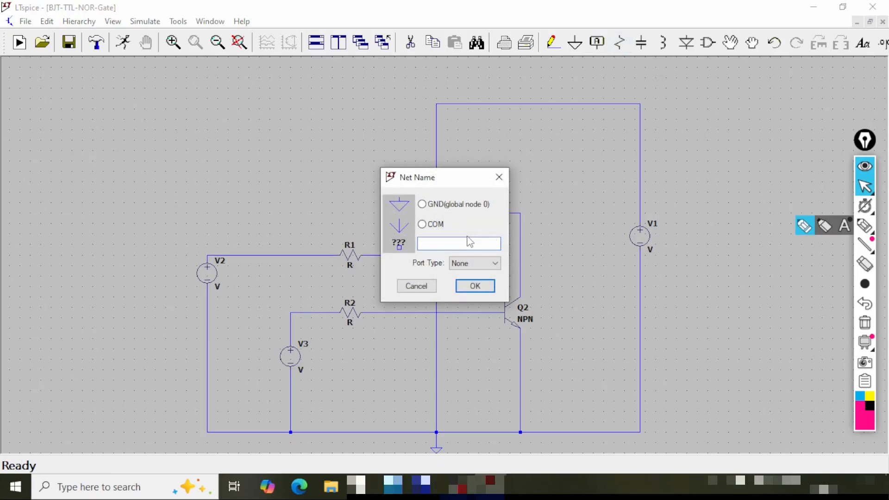
text(OUT)
click(474, 263)
click(482, 292)
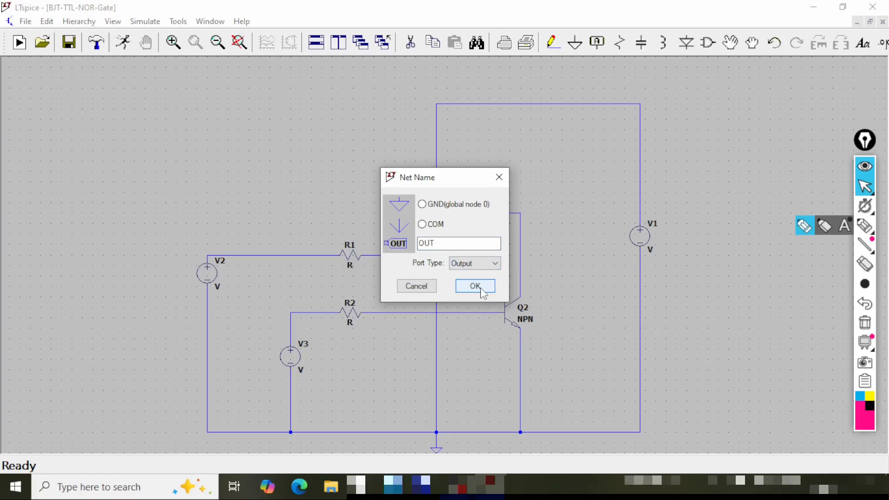
click(475, 286)
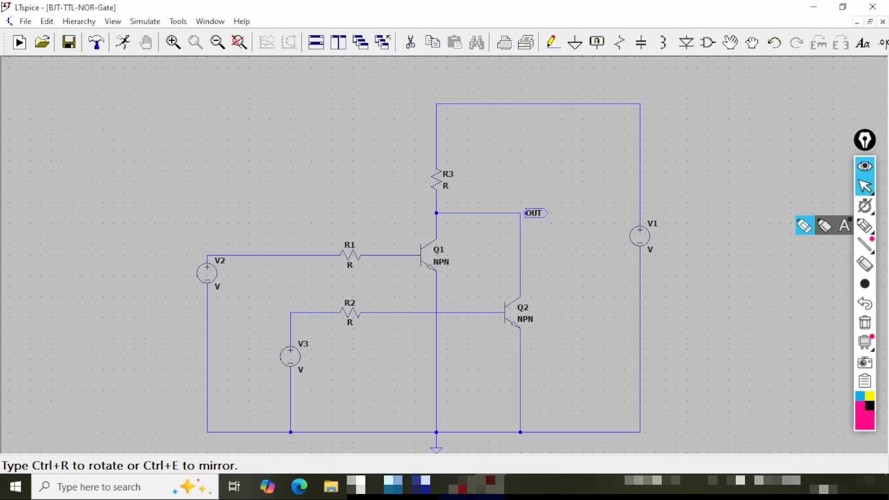
click(520, 213)
key(Escape)
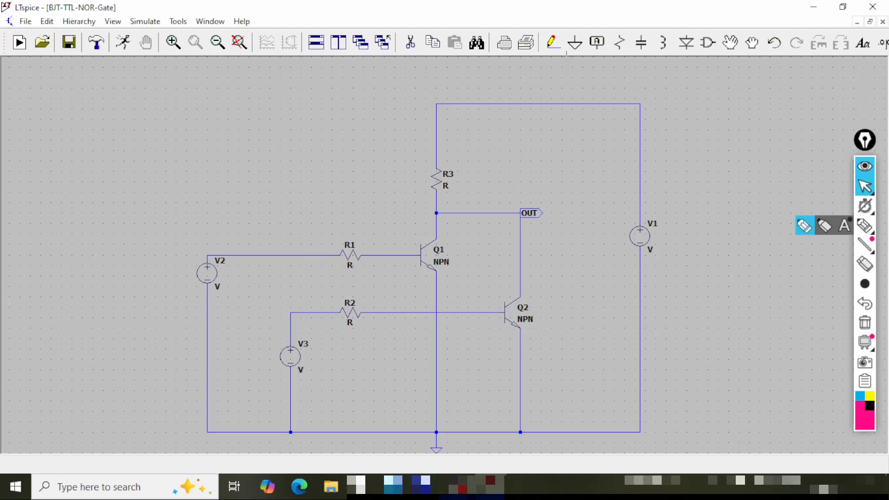
Step: Add a net label VA with port type Input, rotated vertically, on the wire between V2 and R1
click(596, 43)
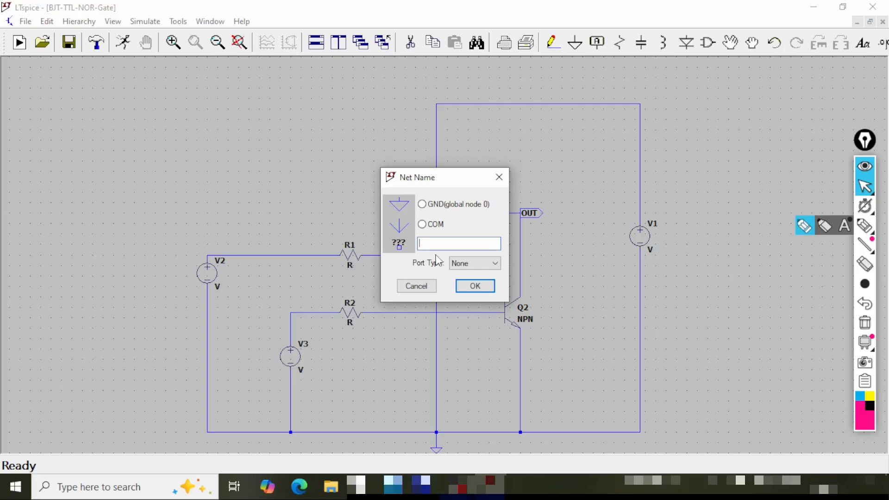
text(VA)
click(462, 264)
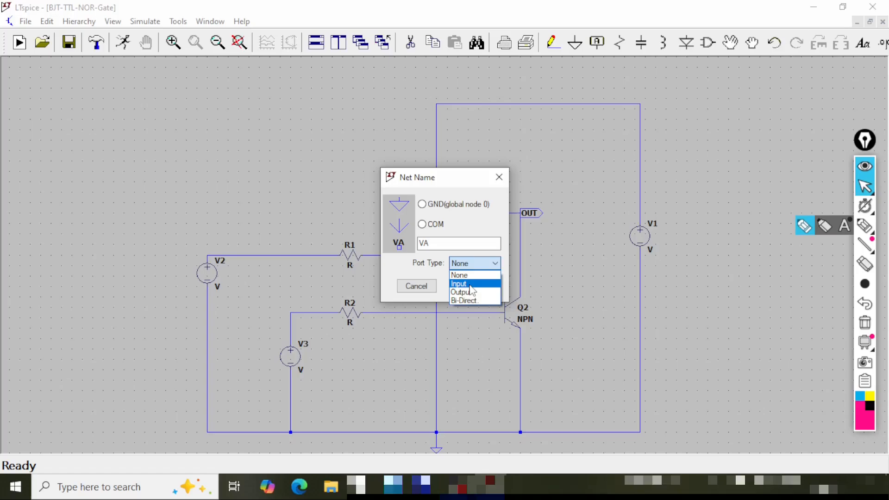
click(470, 284)
click(478, 289)
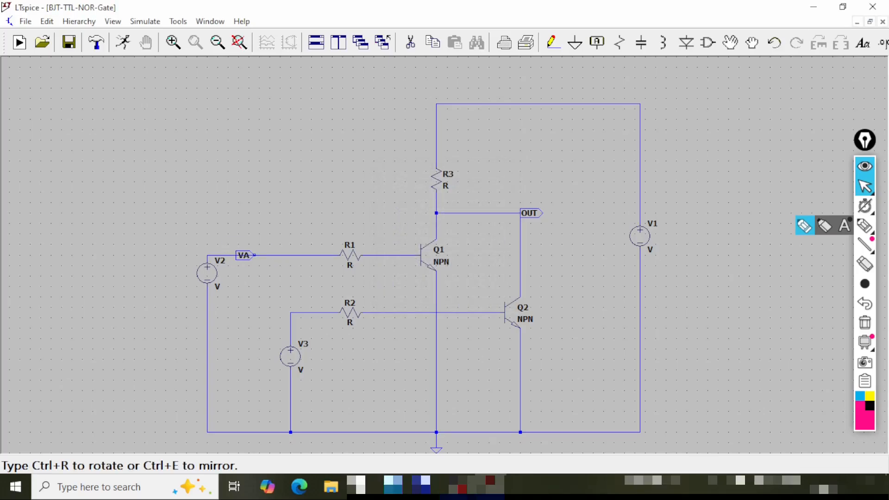
key(ctrl+r)
click(254, 254)
key(Escape)
Step: Add a net label VB with port type Input at the corner of the wire between V3 and R2
click(597, 42)
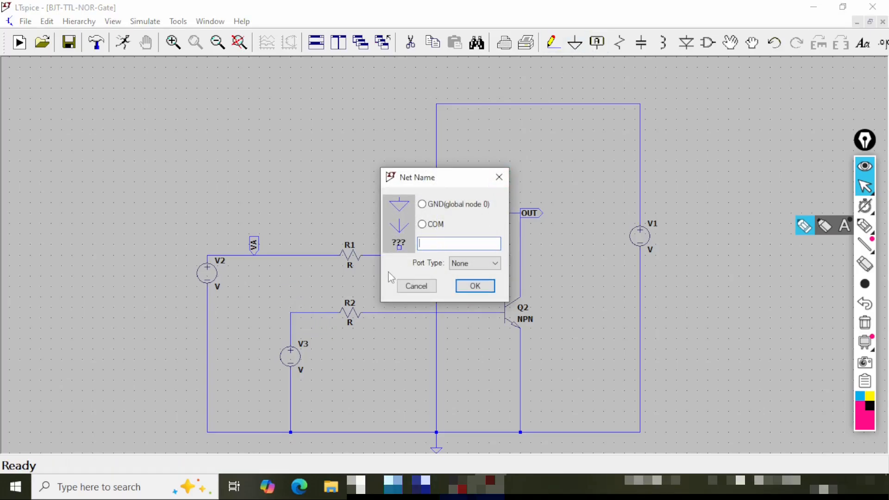
text(VB)
click(457, 262)
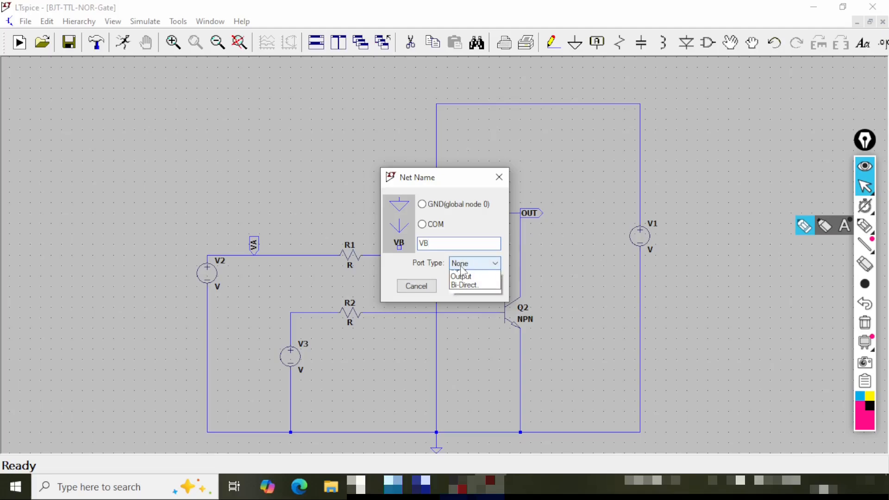
click(465, 278)
click(474, 286)
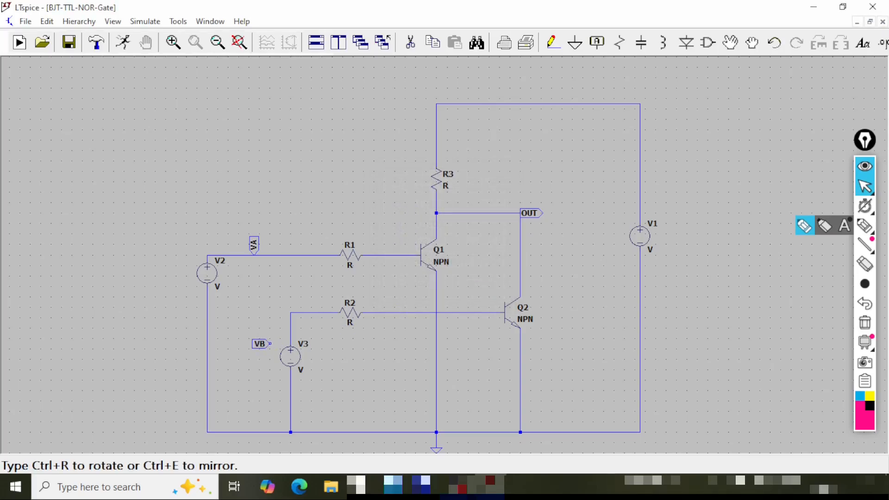
click(291, 312)
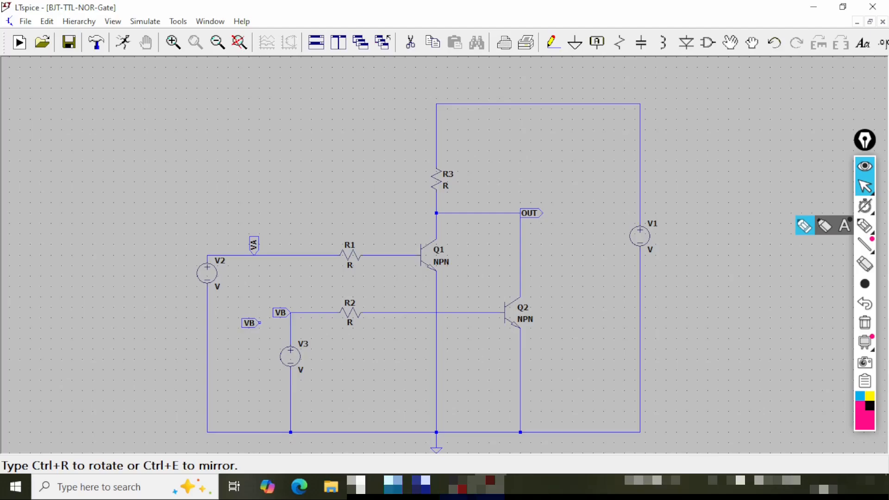
key(Escape)
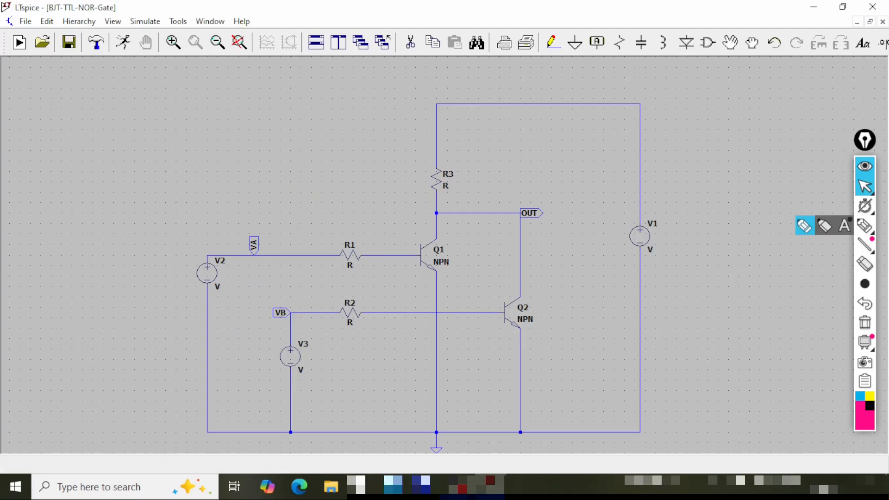
Step: Rename voltage source V2 as VA and voltage source V3 as VB
right_click(221, 259)
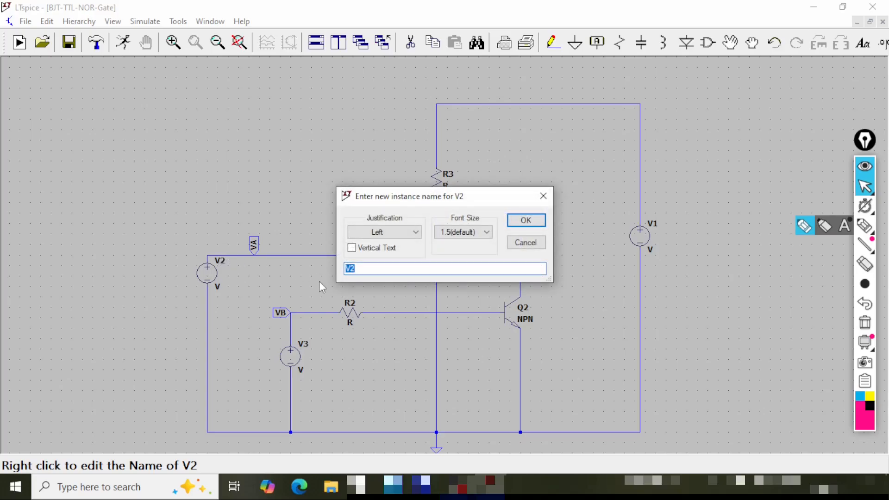
click(365, 267)
text(A)
click(524, 220)
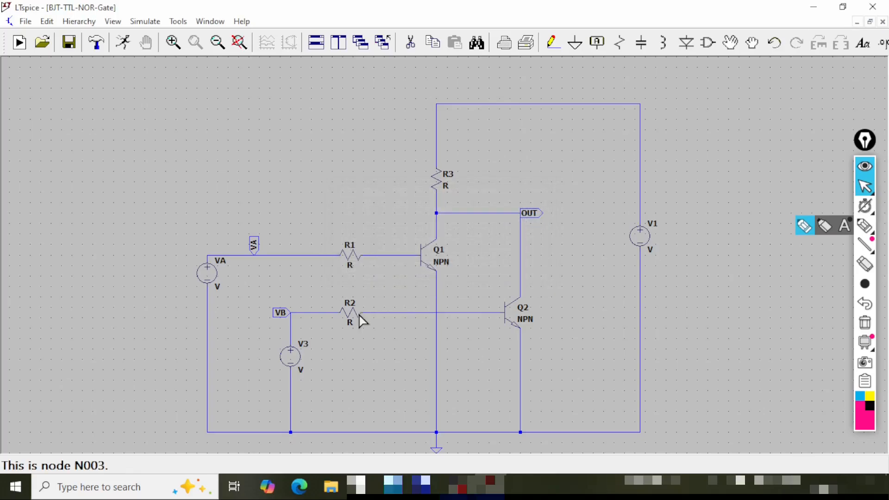
right_click(304, 351)
text(V)
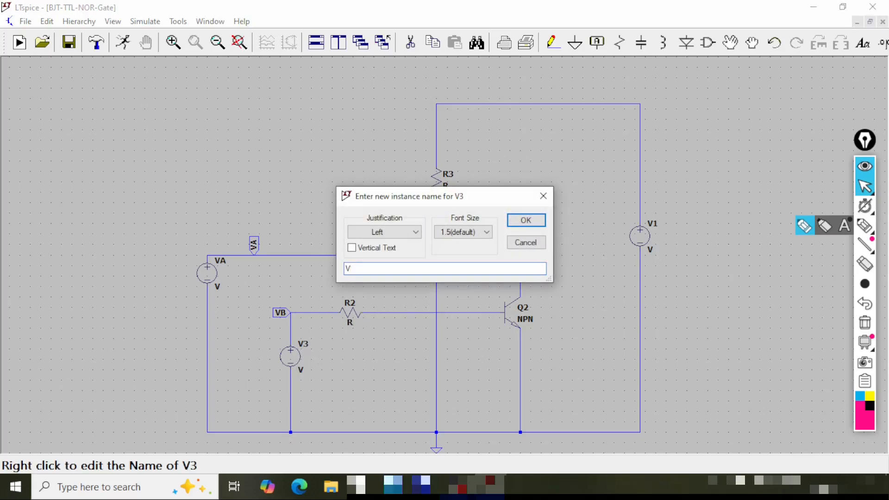
text(B)
click(525, 220)
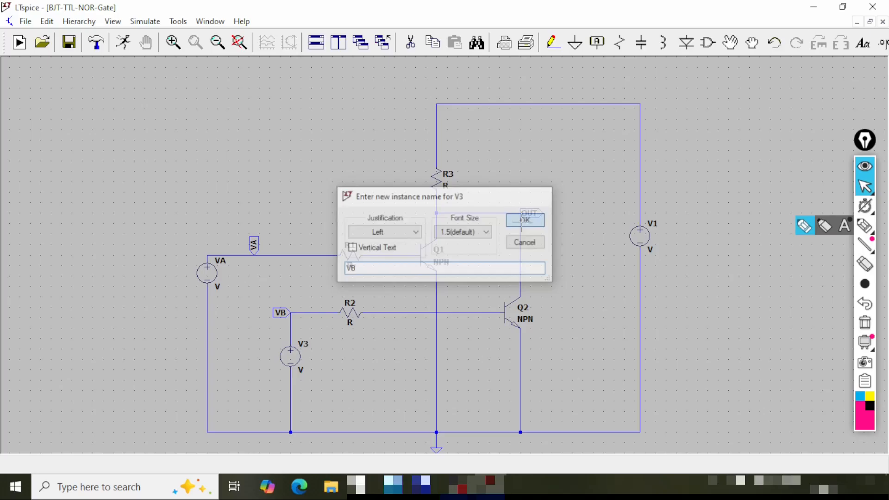
Step: Rename voltage source V1 as Vcc and resistor R3 as RC
right_click(654, 230)
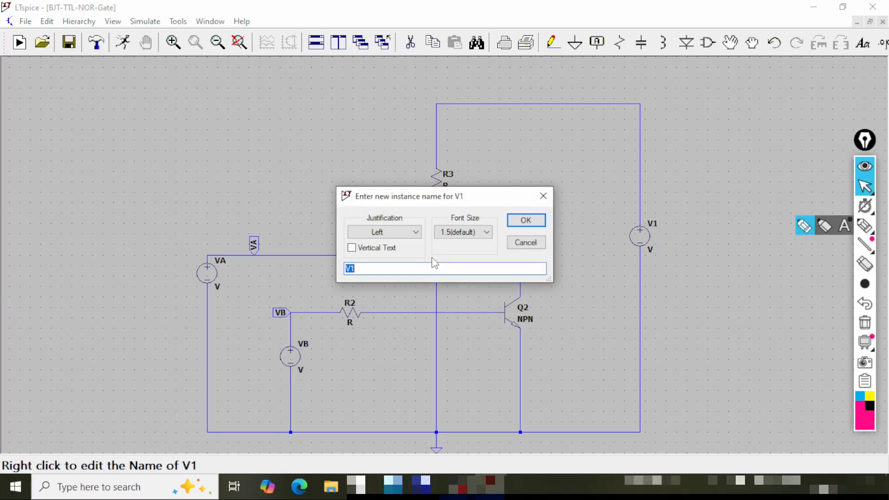
text(Vcc)
click(526, 221)
right_click(447, 175)
text(R)
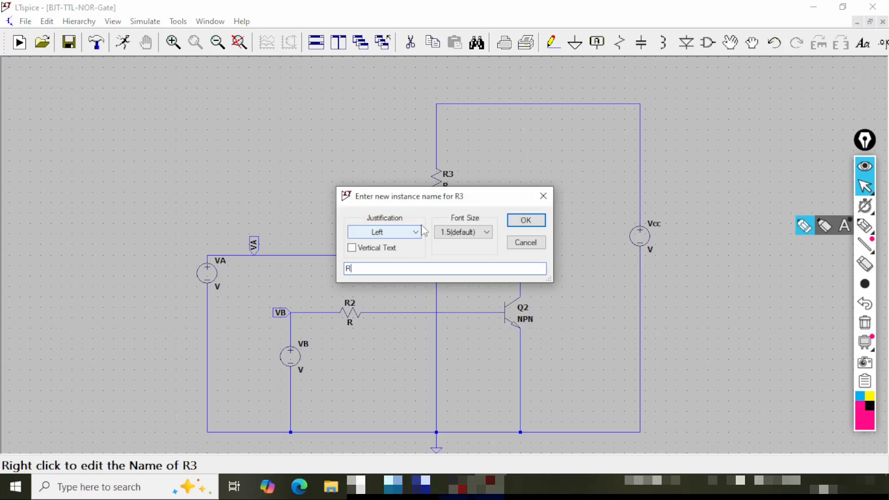
text(C)
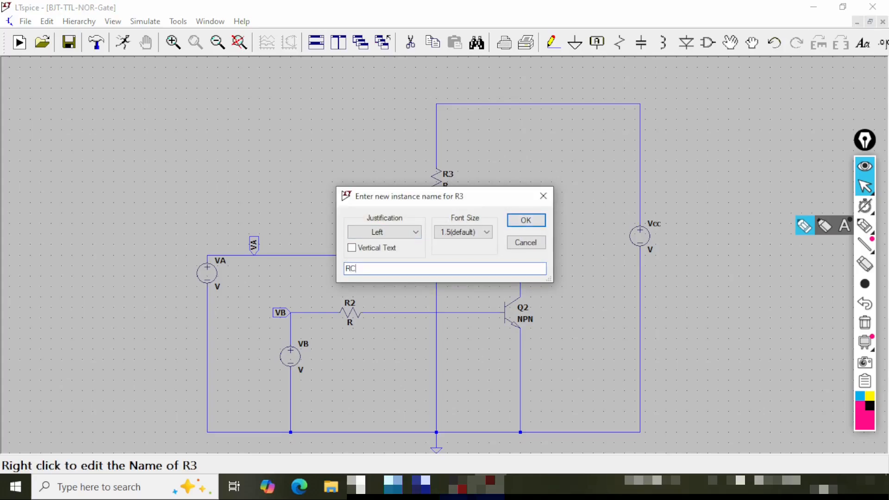
click(526, 220)
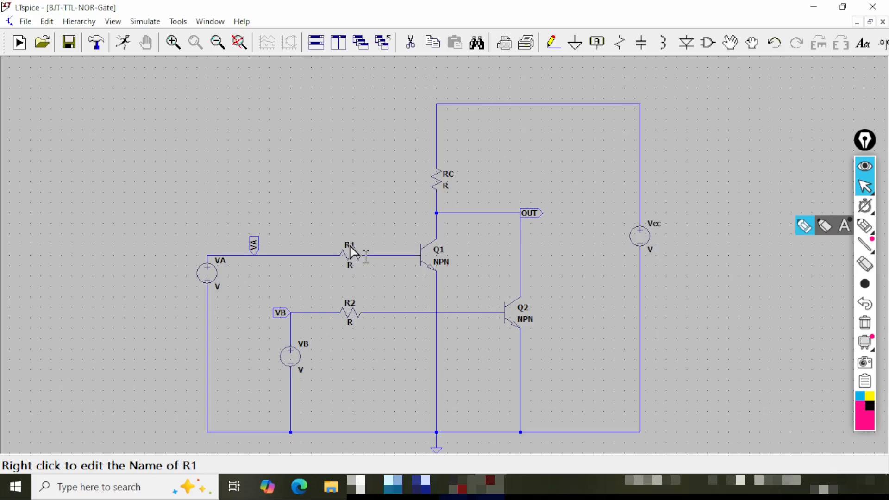
Step: Rename both base resistors, R1 and R2, as RB1
right_click(351, 248)
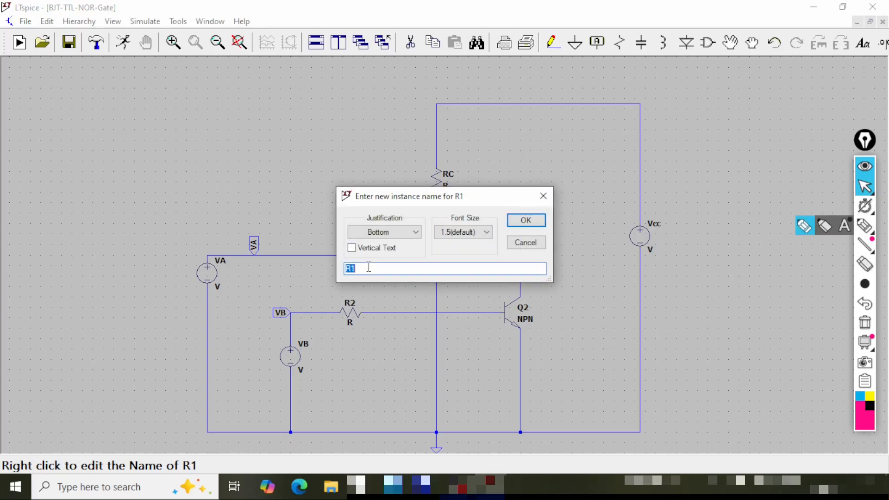
text(R)
click(526, 220)
right_click(358, 304)
text(RB)
click(526, 221)
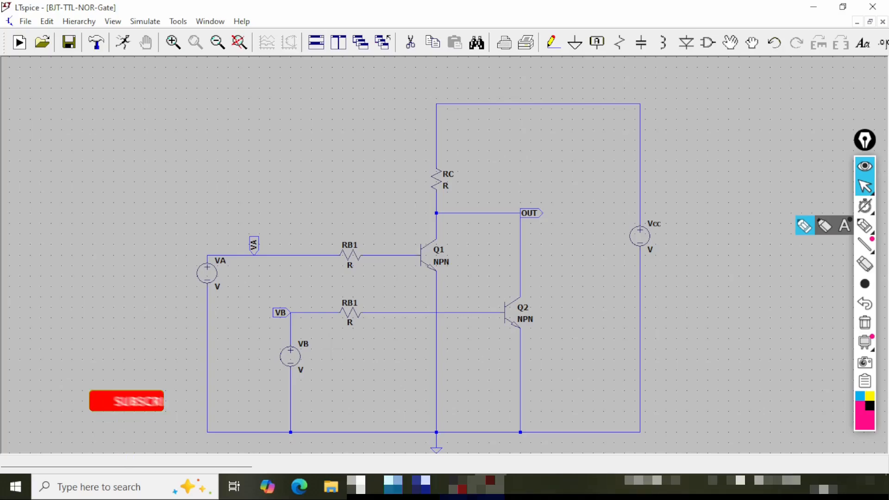
Step: Set the DC value of Vcc to 5v and the resistance of Q1's base resistor RB1 to 4.7k
right_click(640, 236)
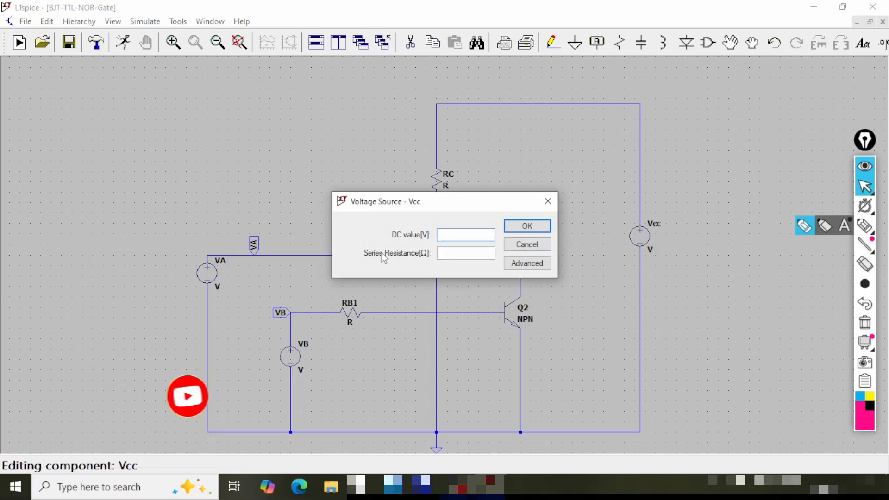
text(5)
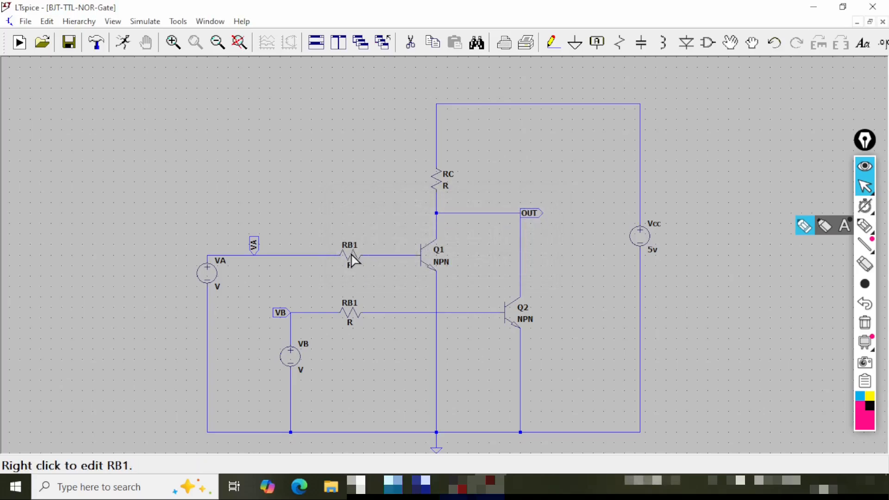
right_click(353, 257)
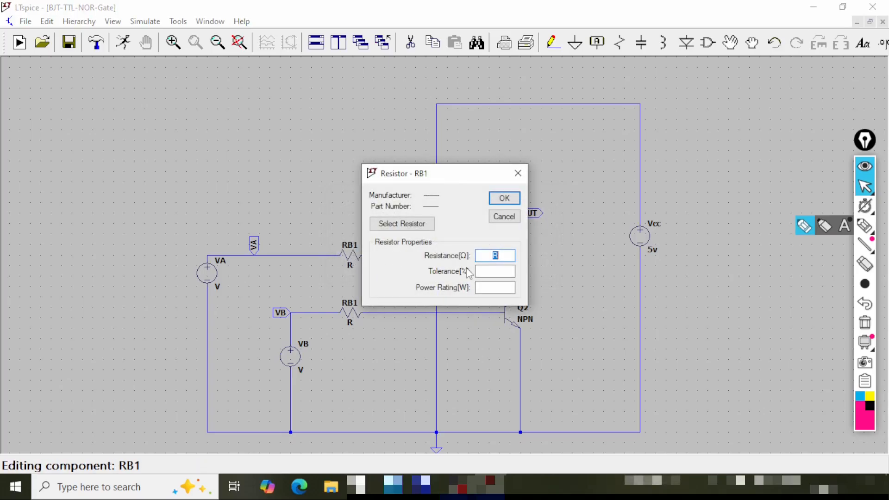
text(4.7k)
click(504, 198)
Step: Rename the base resistor of Q2 as RB2 and set its resistance to 4.7k
right_click(349, 302)
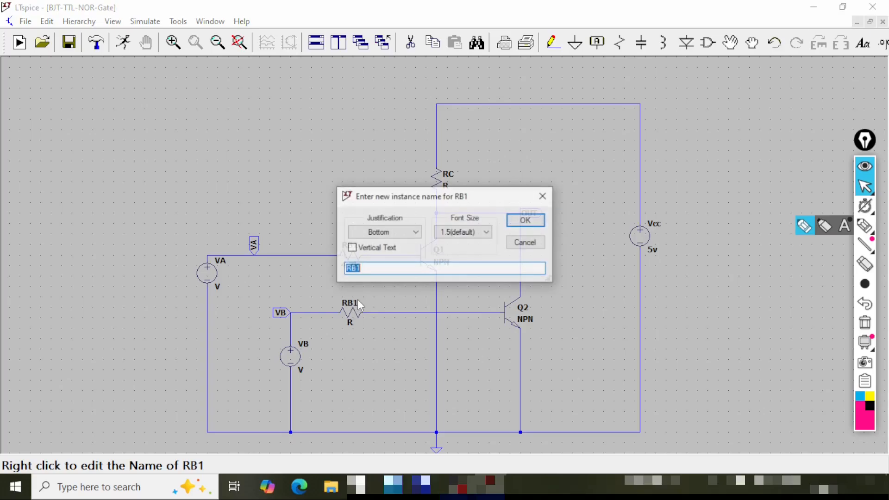
click(364, 269)
key(BackSpace)
text(2)
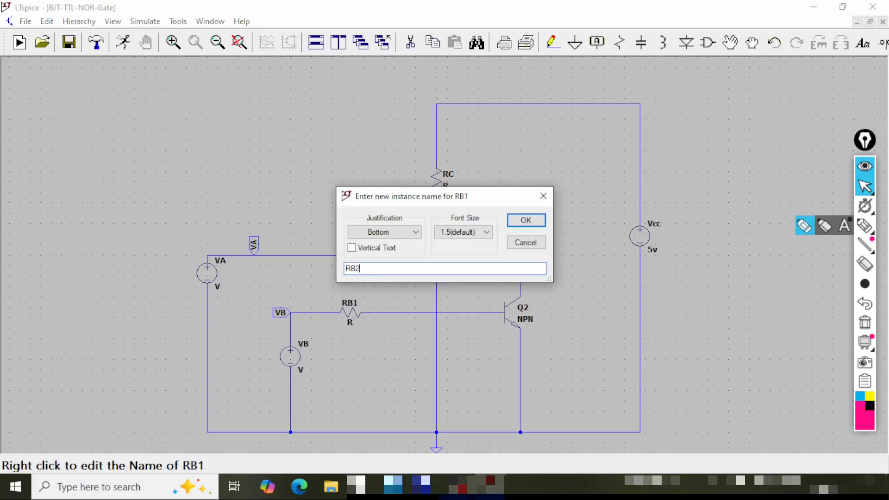
key(Escape)
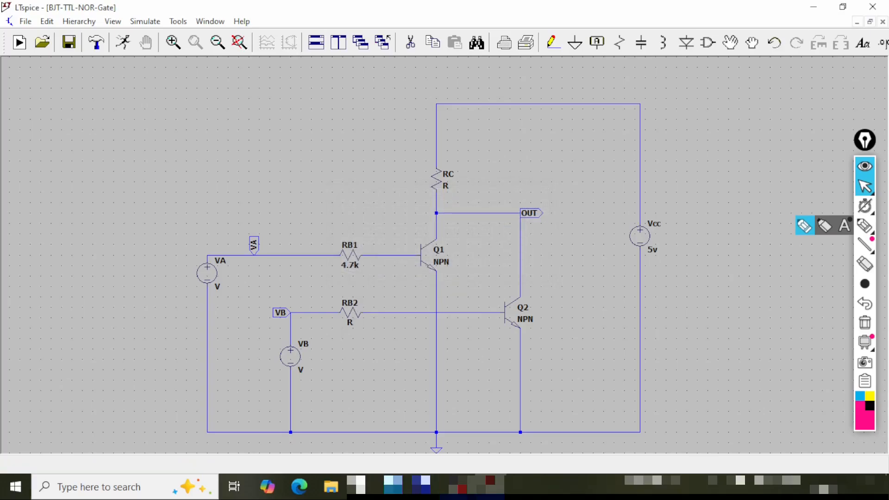
right_click(351, 316)
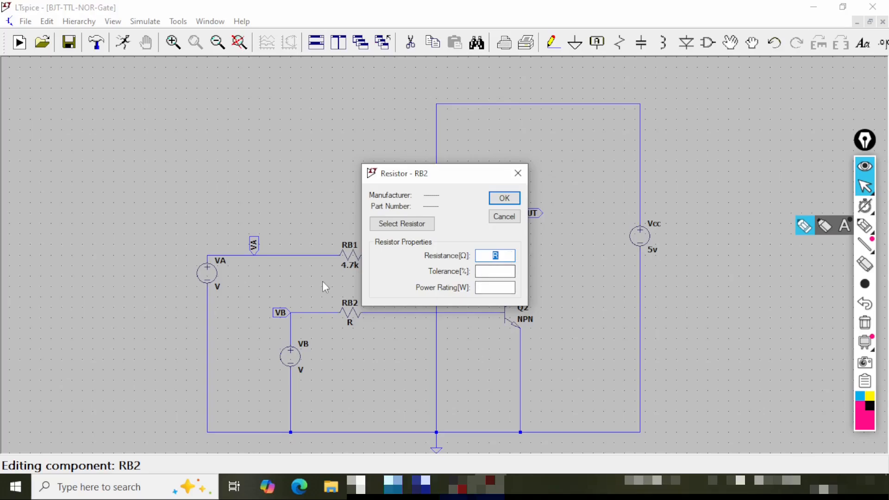
text(4.7k)
key(Return)
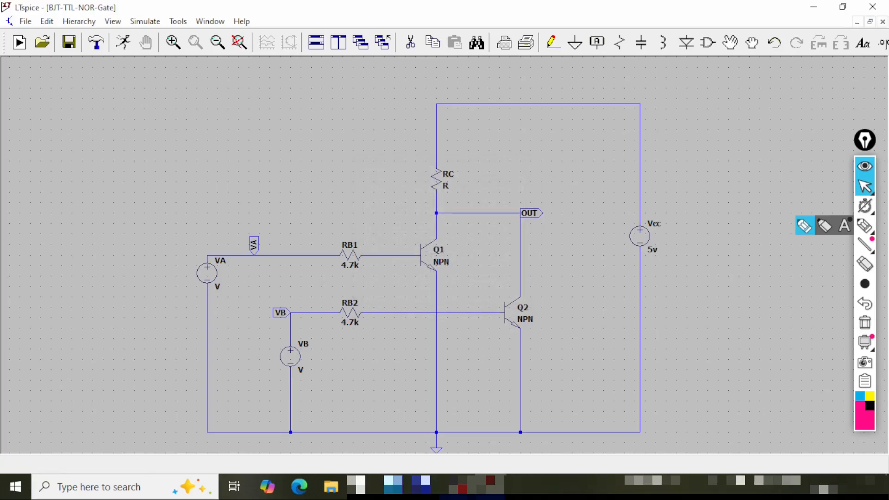
Step: Set the resistance of collector resistor RC to 33k
right_click(438, 181)
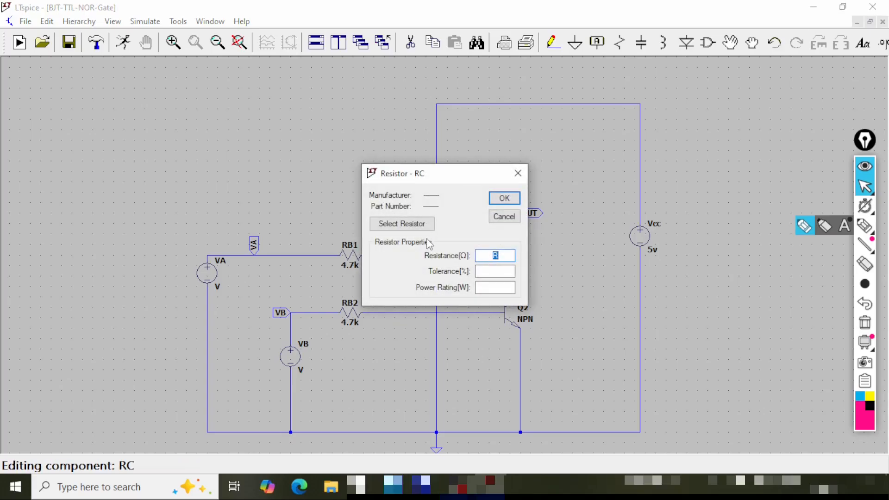
text(33k)
click(504, 198)
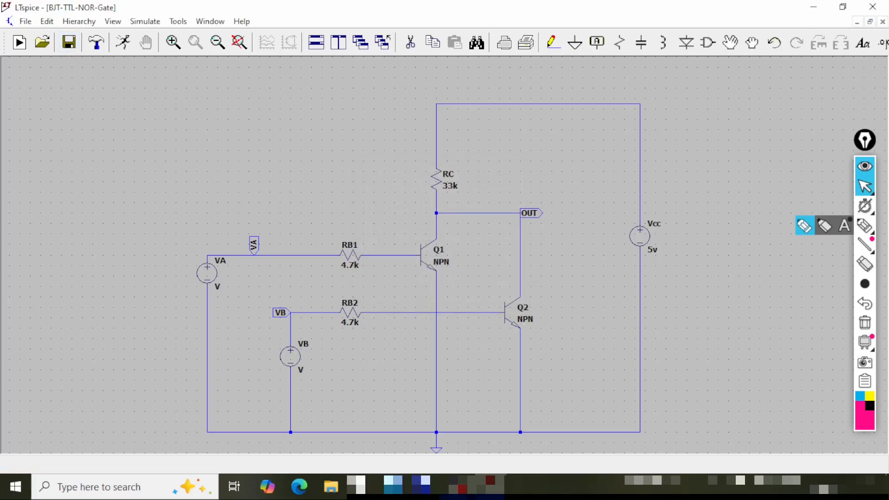
Step: Assign the 2N2222 transistor model to both Q1 and Q2, and save the schematic
right_click(424, 259)
click(513, 219)
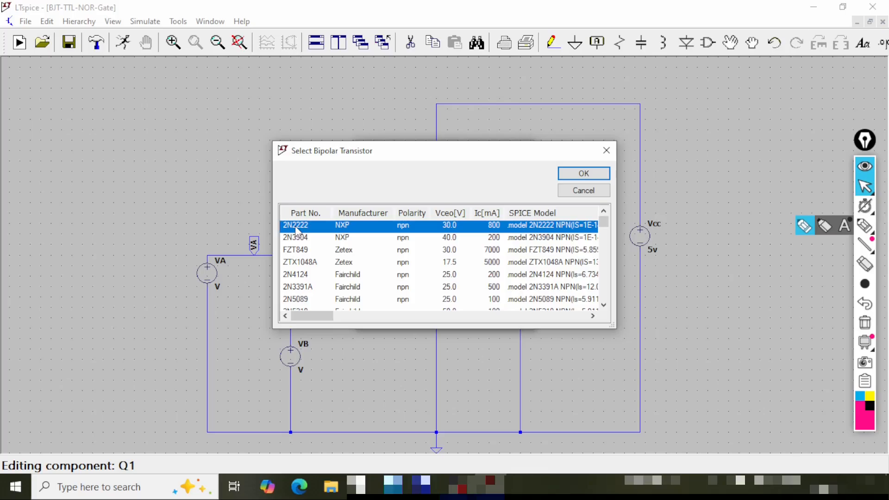
click(584, 176)
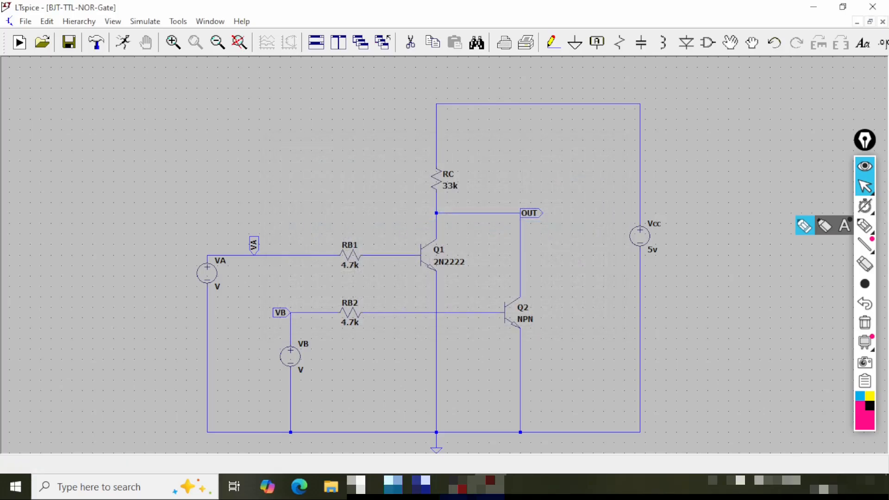
right_click(504, 318)
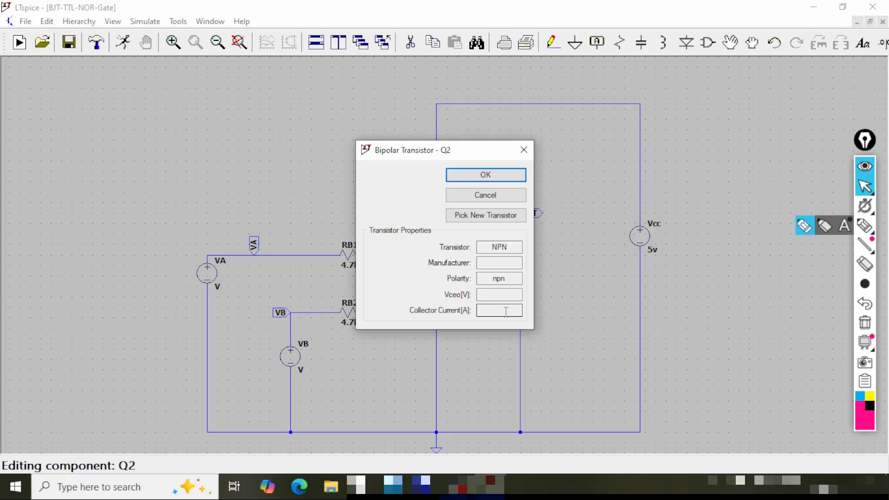
click(503, 217)
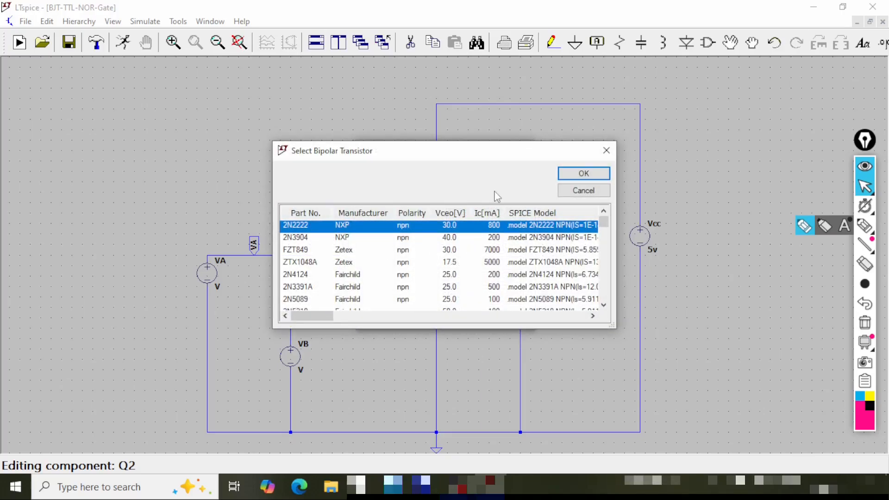
click(584, 174)
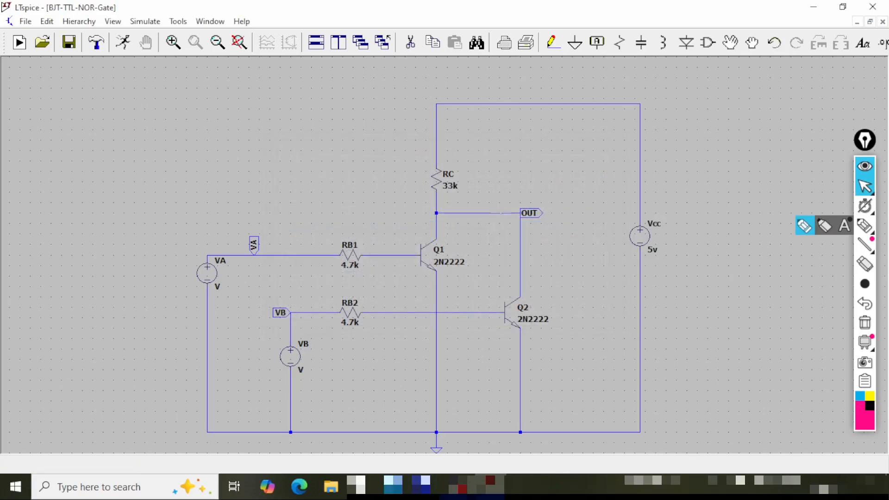
click(70, 43)
Step: Give voltage source VA a PULSE function with an initial voltage of 0 and an on voltage of 5
drag(207, 344, 204, 321)
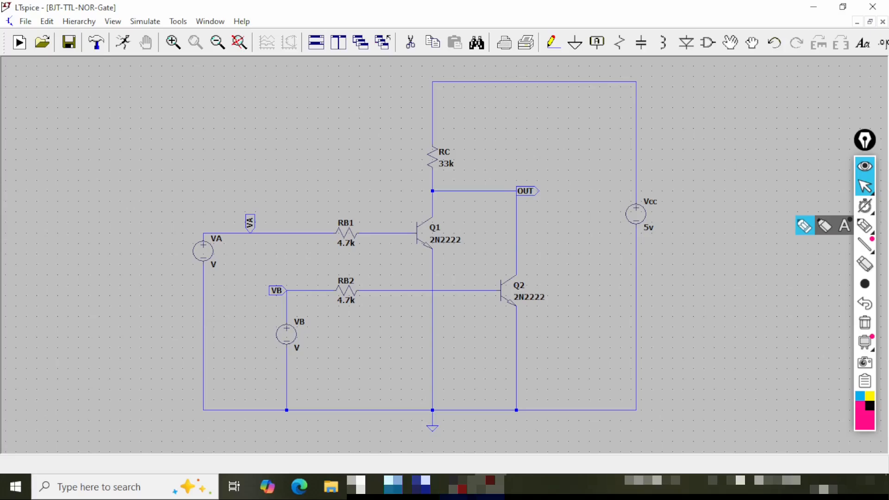
right_click(204, 252)
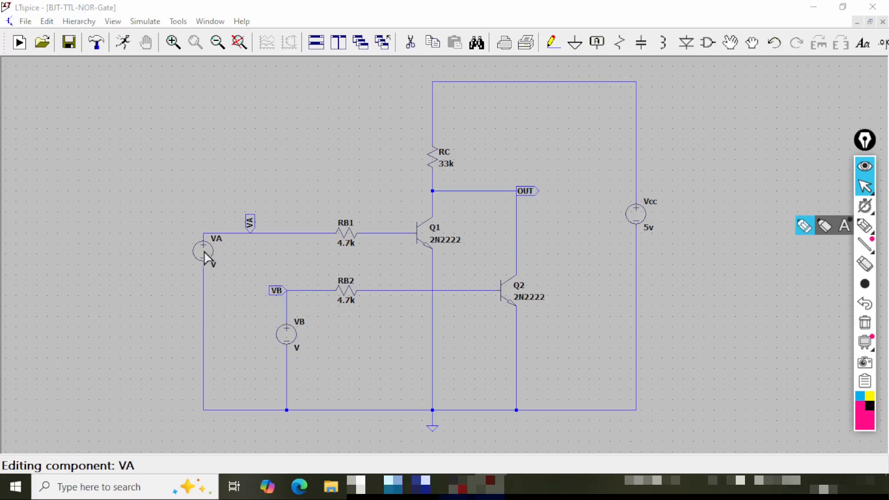
click(528, 262)
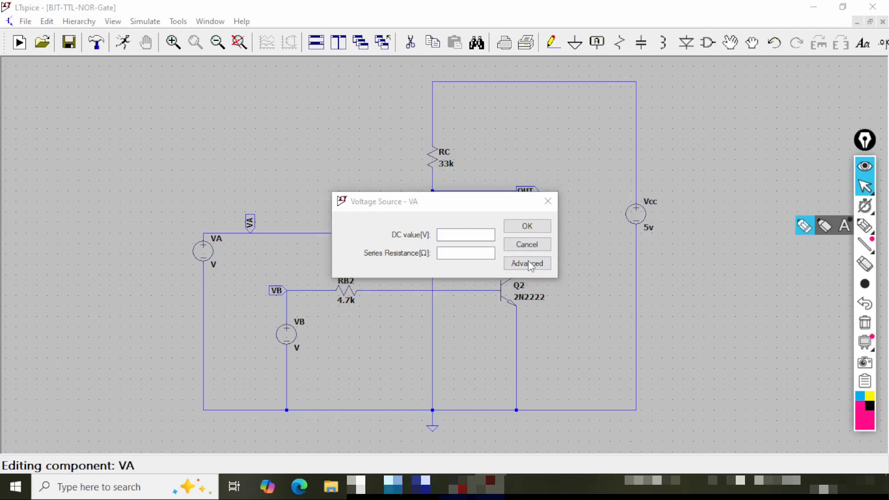
click(294, 136)
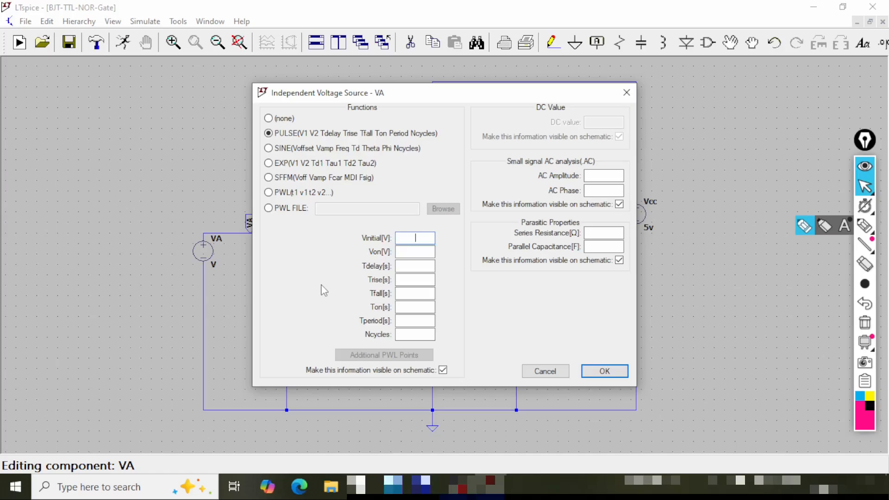
text(0)
key(Tab)
text(5)
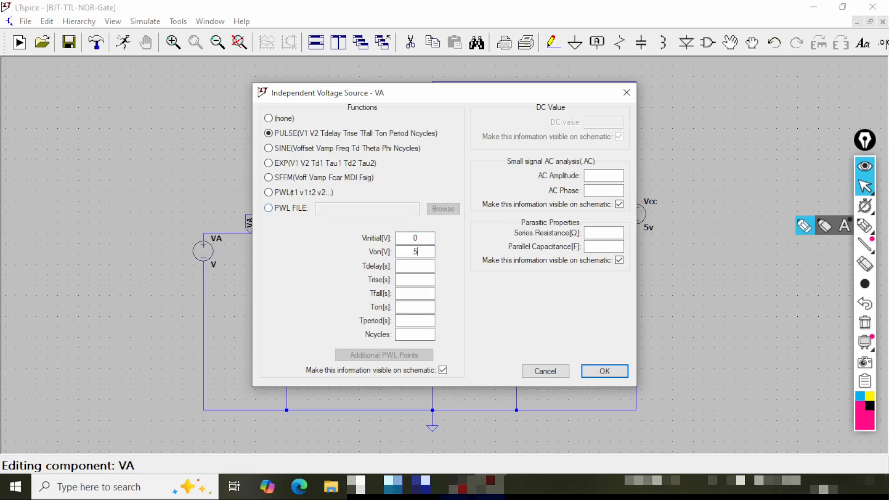
Step: Set VA's pulse timing to 2u delay, 1f rise, 1f fall, 4u on-time and 8u period, and save the schematic
click(415, 267)
key(Tab)
text(1)
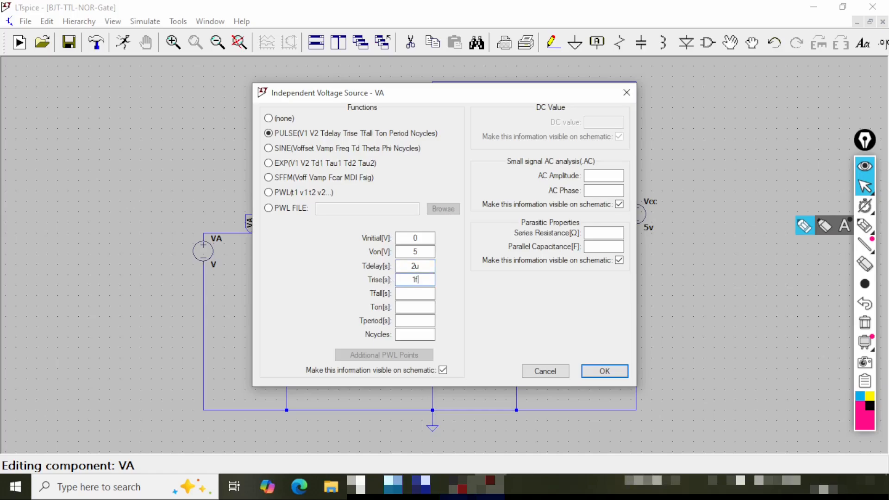
key(Tab)
text(1)
click(417, 321)
click(428, 237)
click(425, 267)
click(425, 280)
click(424, 292)
click(424, 306)
click(424, 320)
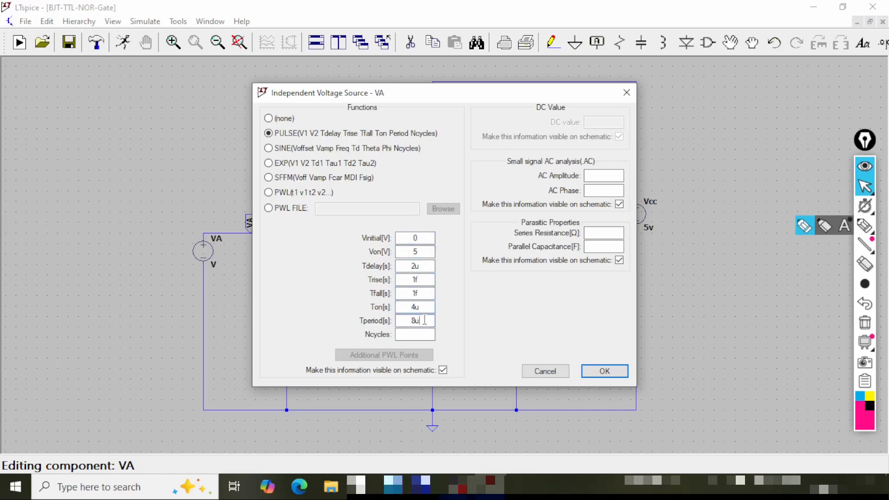
click(604, 370)
click(70, 44)
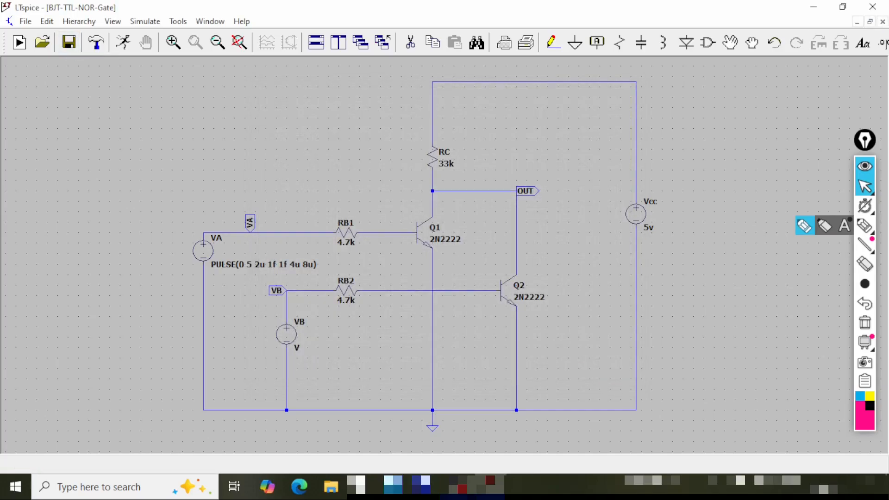
Step: Give voltage source VB a PULSE function with an initial voltage of 0 and an on voltage of 5
right_click(288, 336)
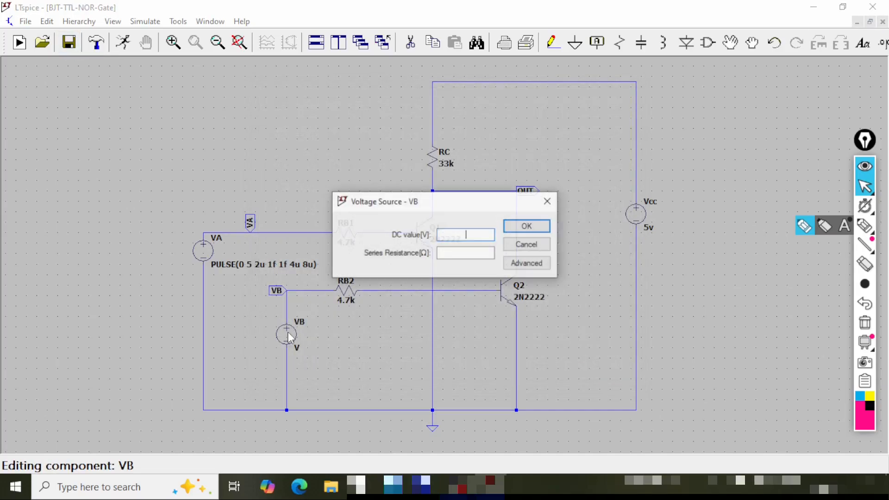
click(537, 265)
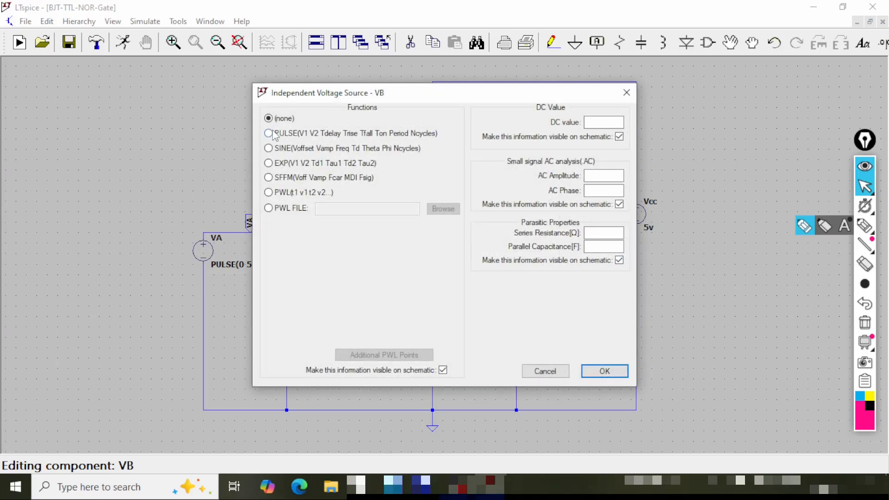
click(269, 133)
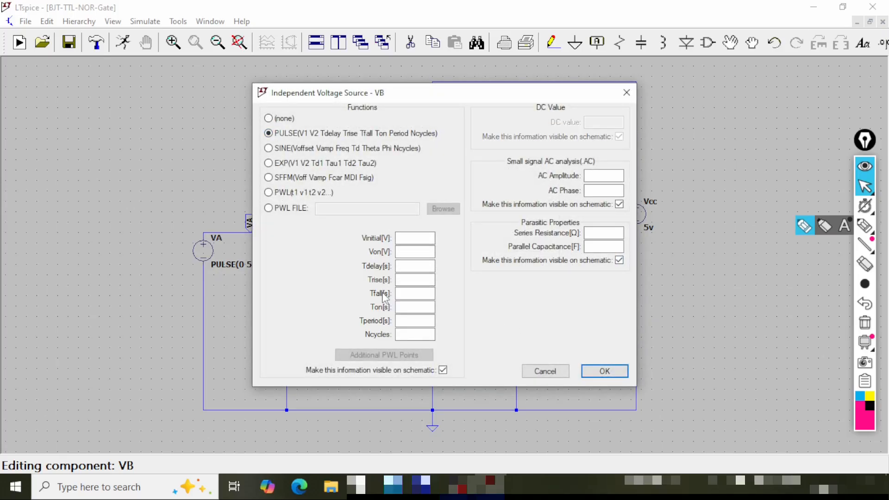
click(418, 239)
text(0)
key(Tab)
text(5)
Step: Set VB's pulse timing to 1u delay, 1f rise, 1f fall, 2u on-time and 4u period, and save the schematic
key(Tab)
text(1)
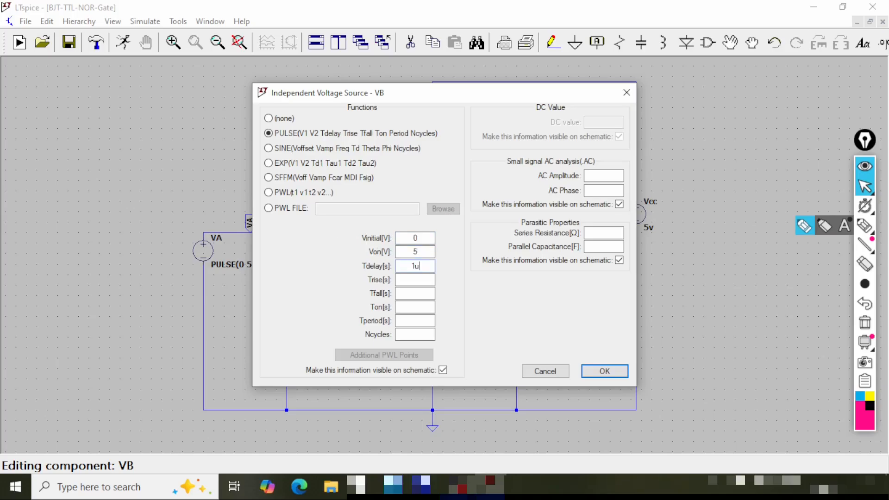
text(1f)
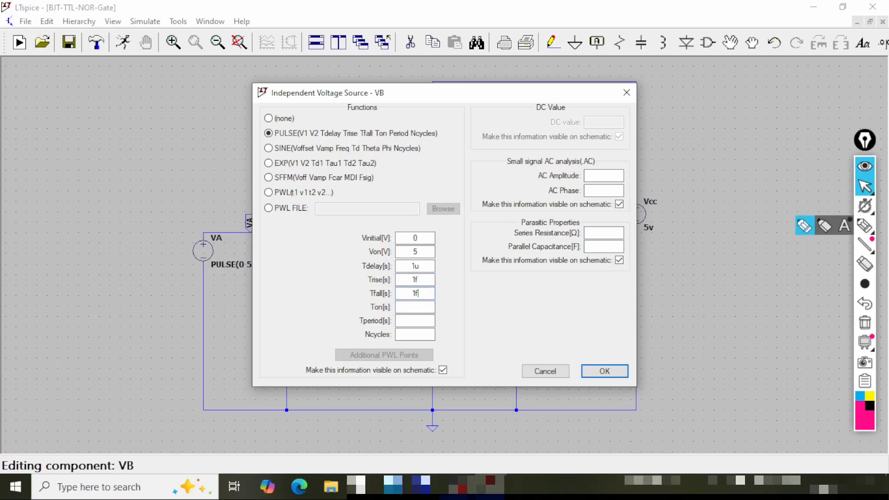
key(Tab)
text(2)
click(413, 319)
click(426, 250)
click(426, 265)
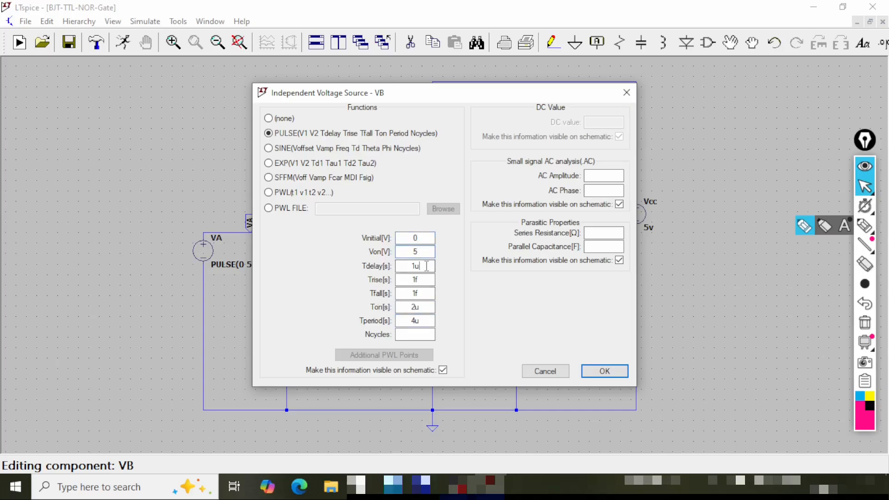
click(426, 294)
click(423, 307)
click(604, 371)
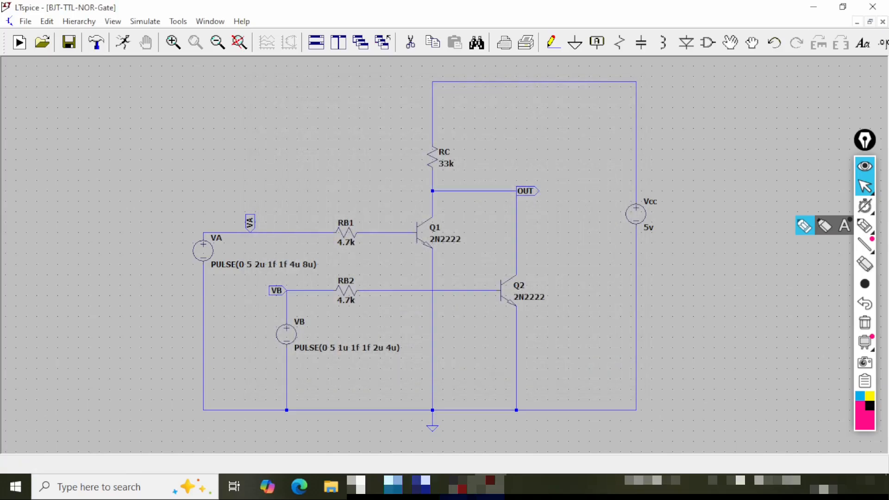
click(69, 45)
Step: Review the circuit's SPICE netlist, checking the transistor, resistor, source, model and library lines, and close it
click(113, 21)
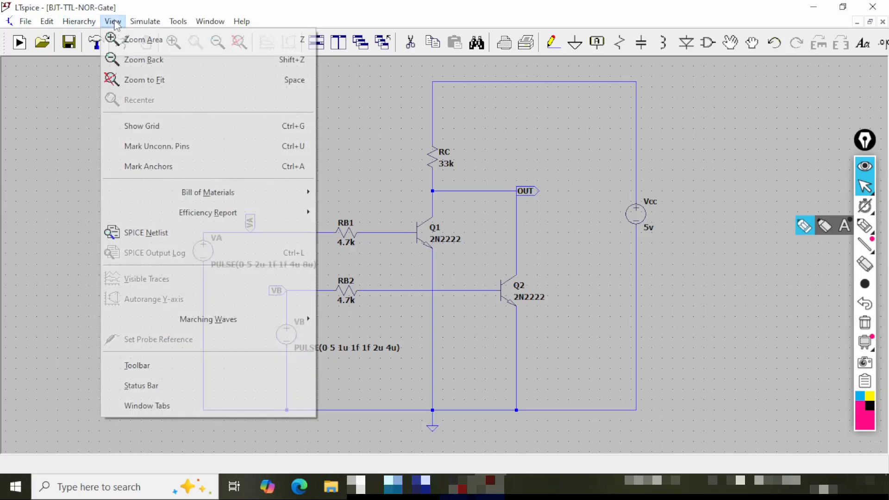
click(165, 232)
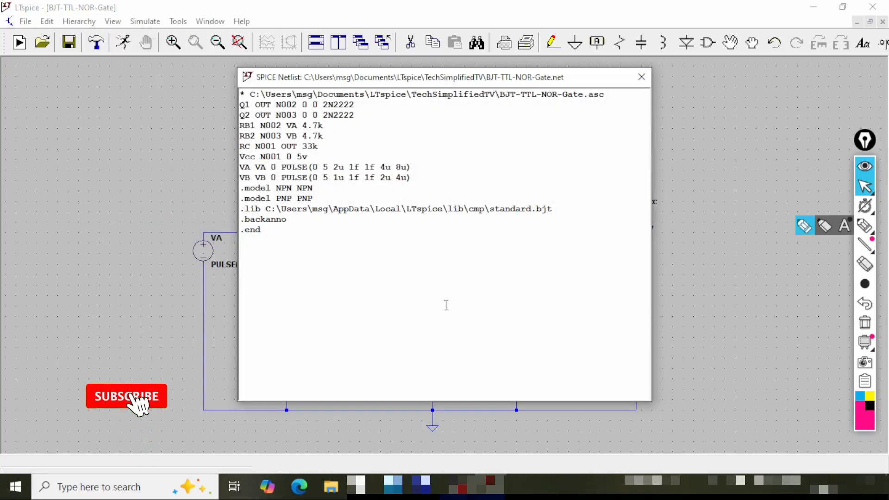
key(ctrl+shift+3)
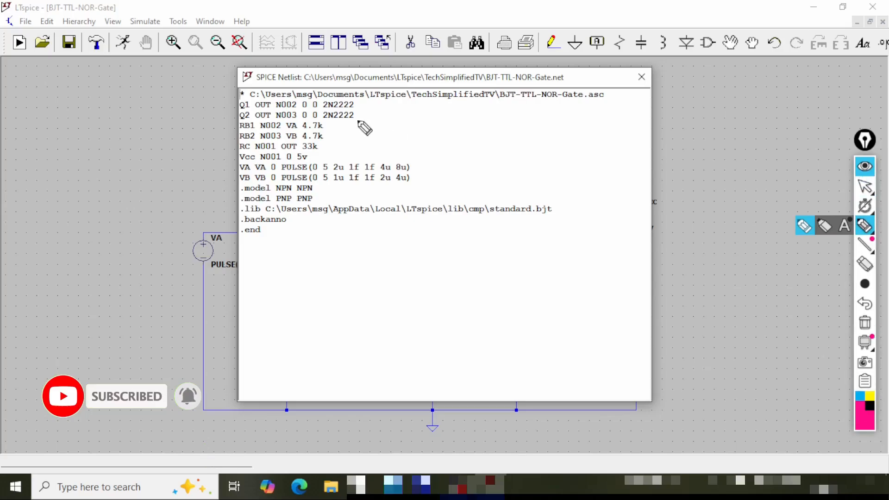
mouse_move(360, 102)
mouse_down()
mouse_move(359, 118)
mouse_move(328, 128)
mouse_move(328, 141)
mouse_move(349, 148)
mouse_move(342, 157)
mouse_up()
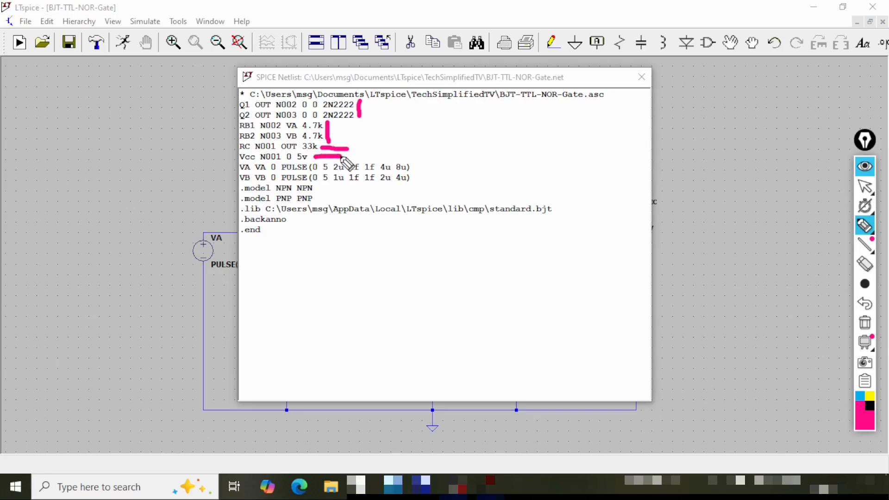
drag(415, 162, 414, 187)
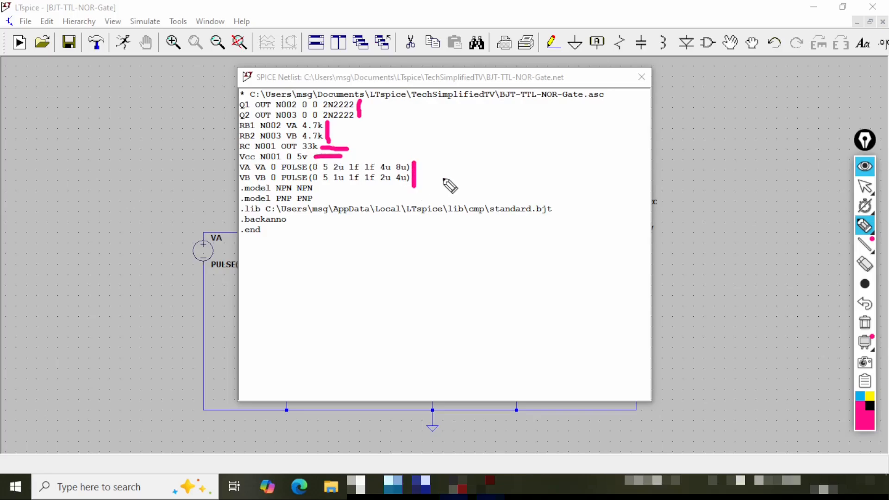
mouse_move(323, 184)
mouse_down()
mouse_move(323, 200)
mouse_move(425, 217)
mouse_move(547, 218)
mouse_move(584, 191)
mouse_up()
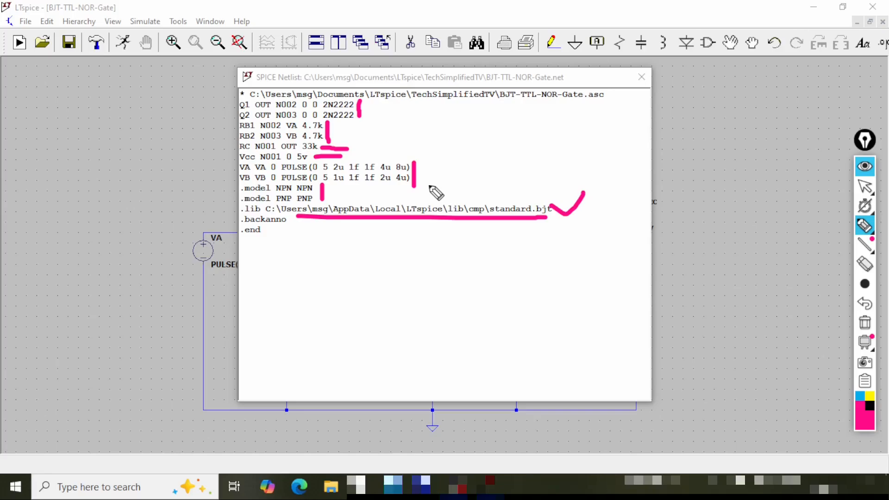
key(ctrl+shift+1)
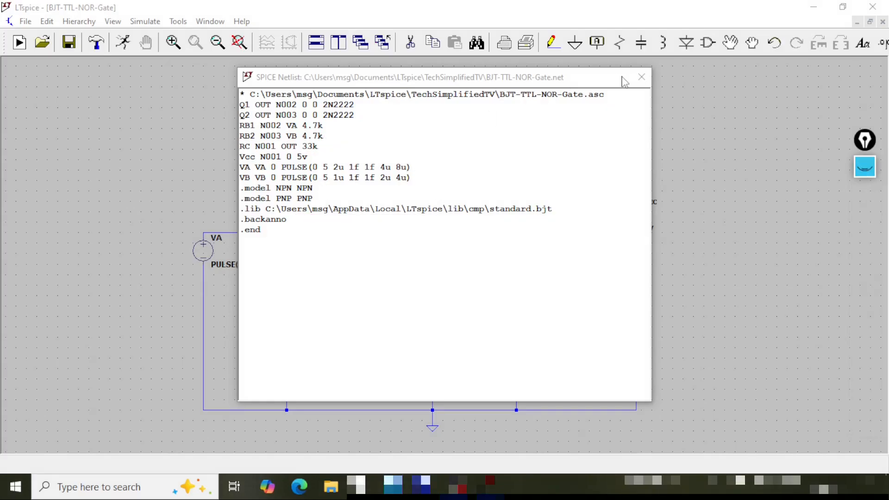
click(643, 75)
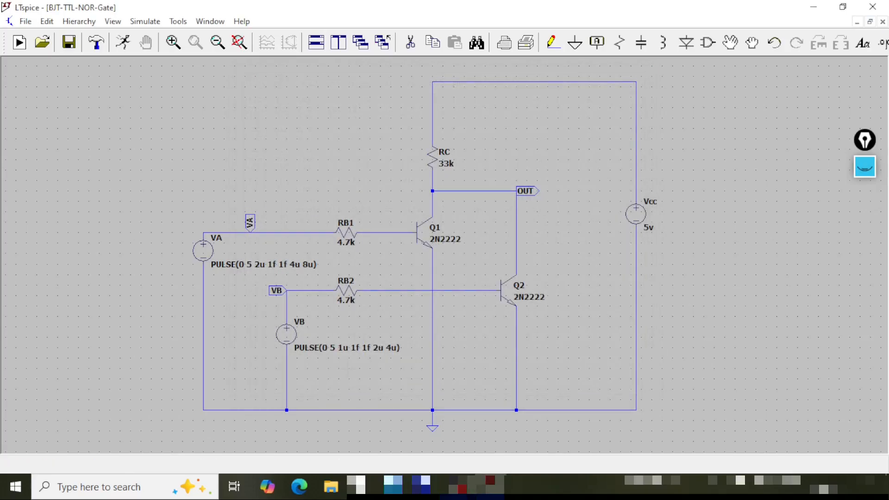
Step: Add the SPICE directives .ic and .tran as two lines of text below the circuit
drag(365, 428, 353, 358)
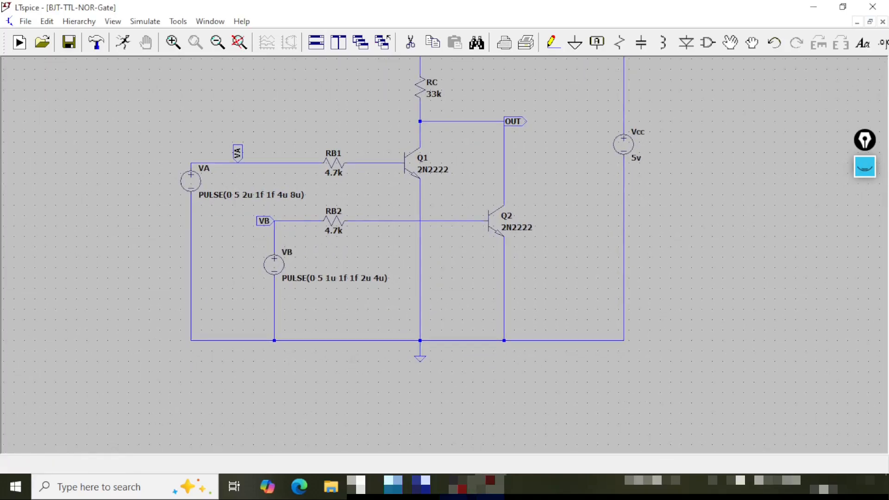
click(882, 43)
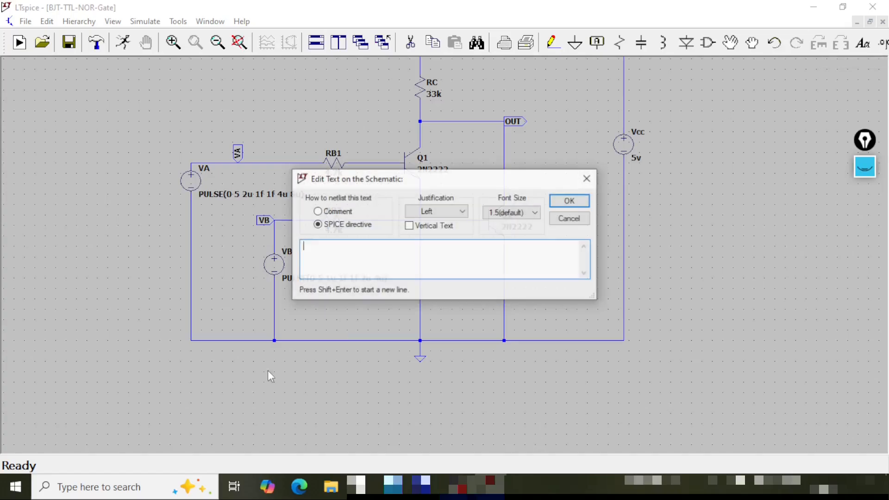
text(.ic)
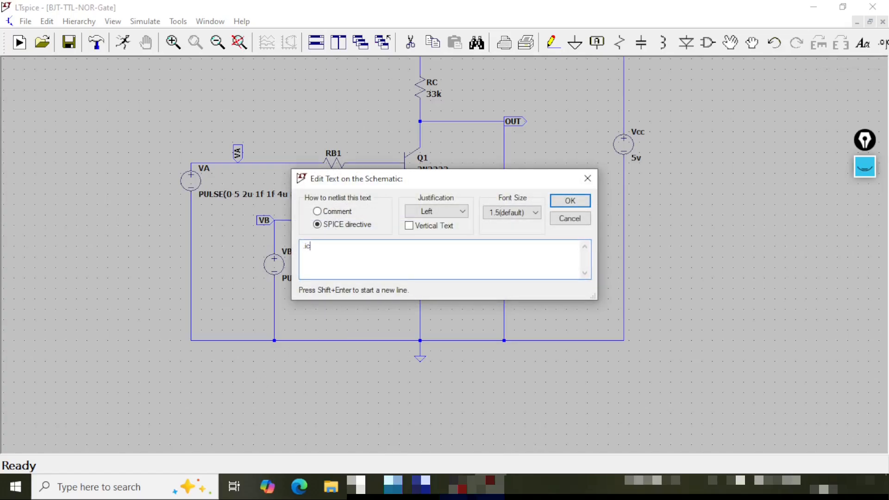
click(570, 200)
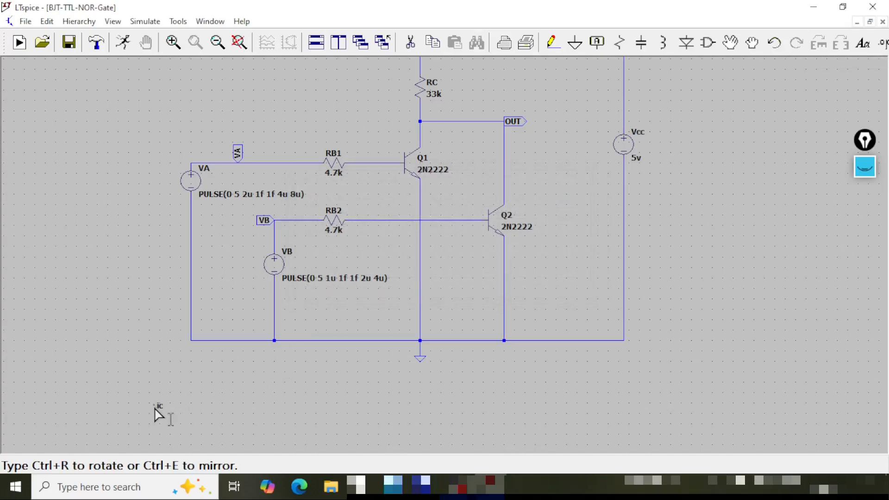
click(883, 44)
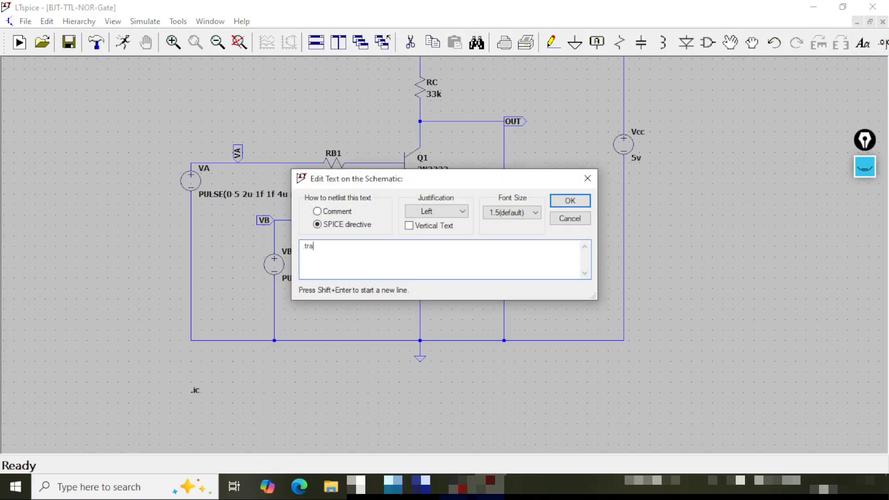
key(Return)
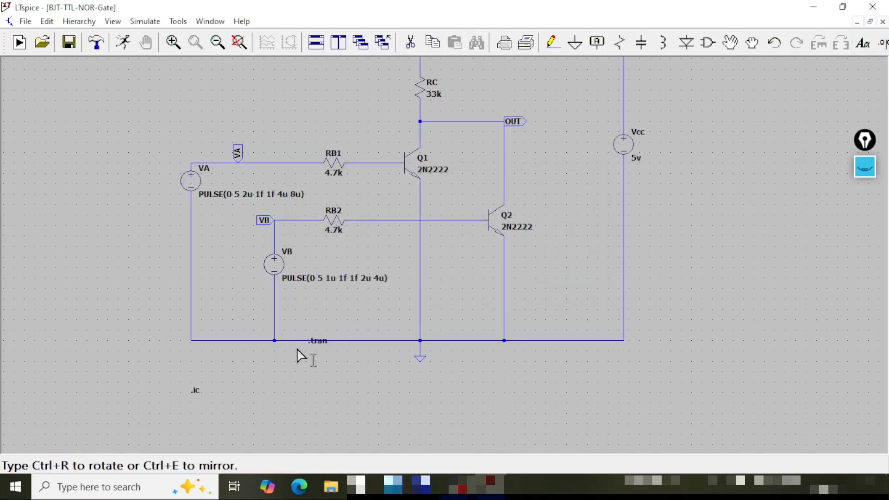
click(199, 410)
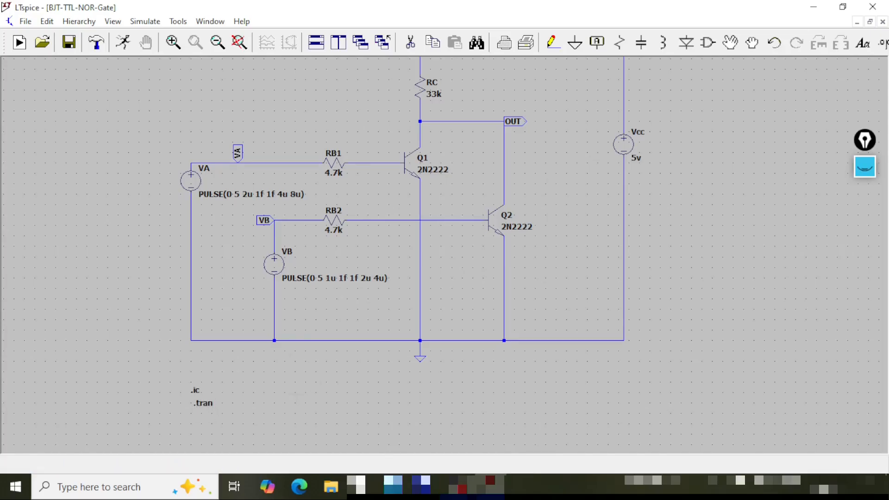
Step: Configure the .tran directive with stop time 7u, data saving from 0 and maximum timestep 1n
right_click(242, 366)
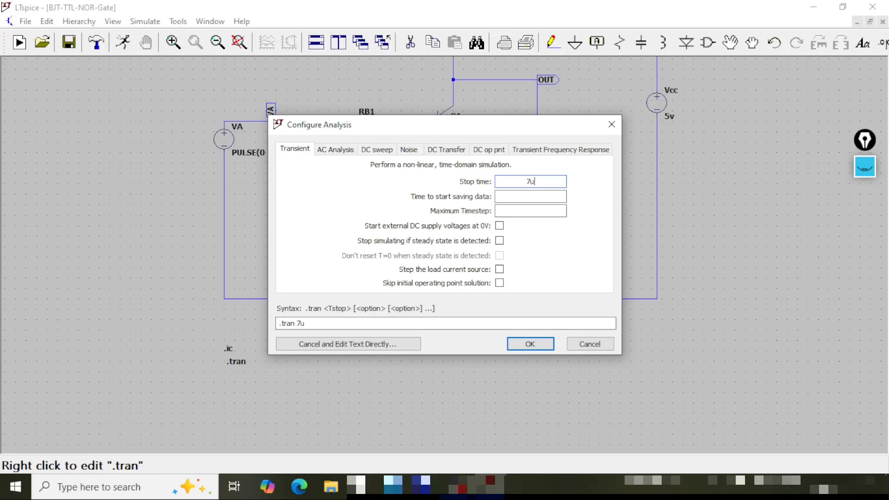
text(0)
key(Tab)
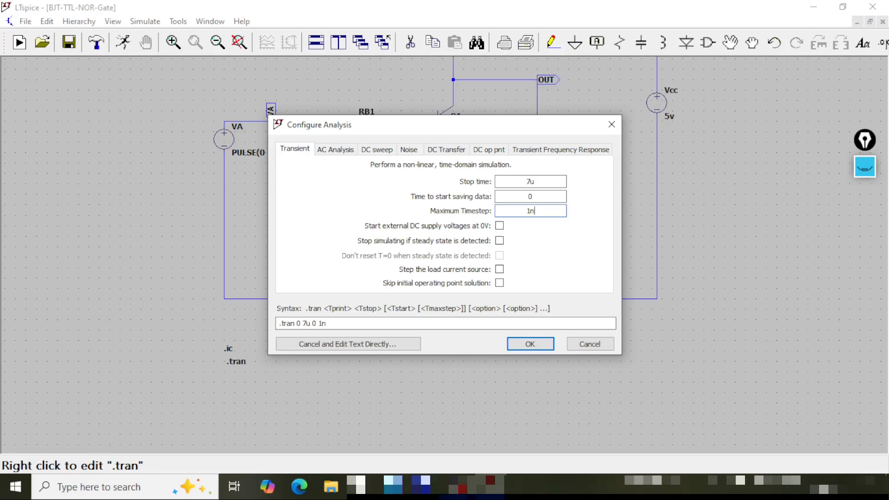
drag(327, 323, 267, 326)
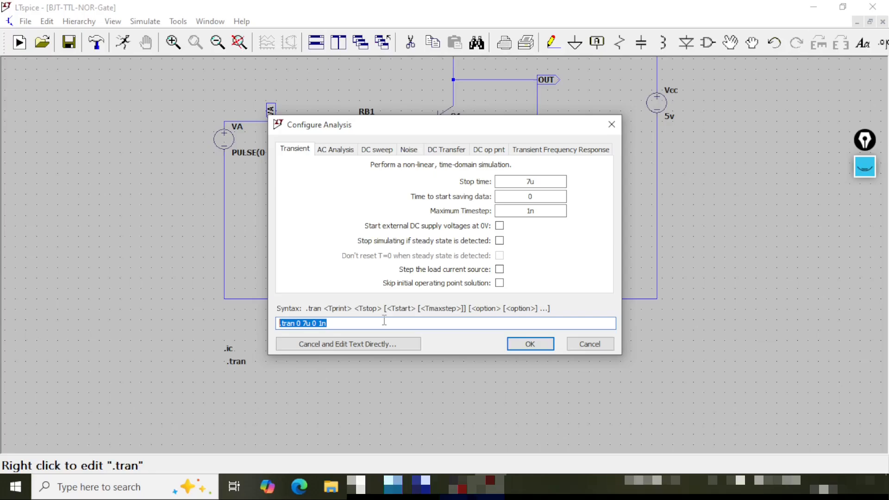
click(561, 181)
click(549, 198)
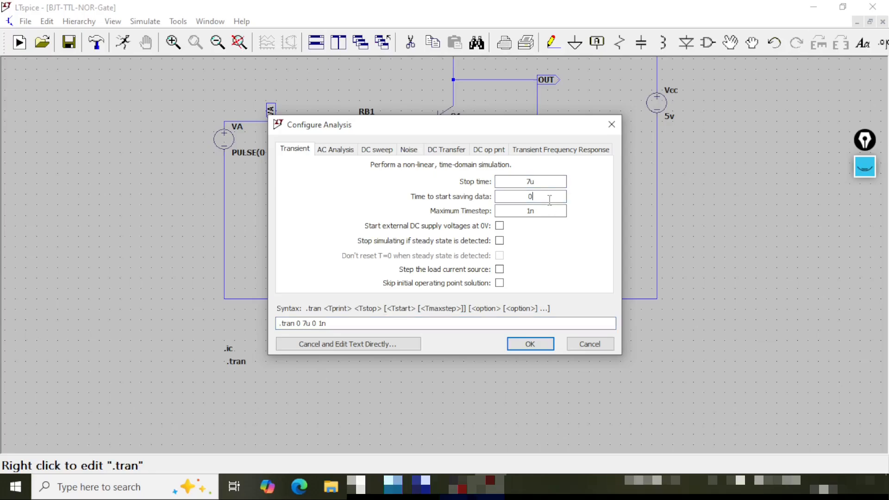
click(548, 211)
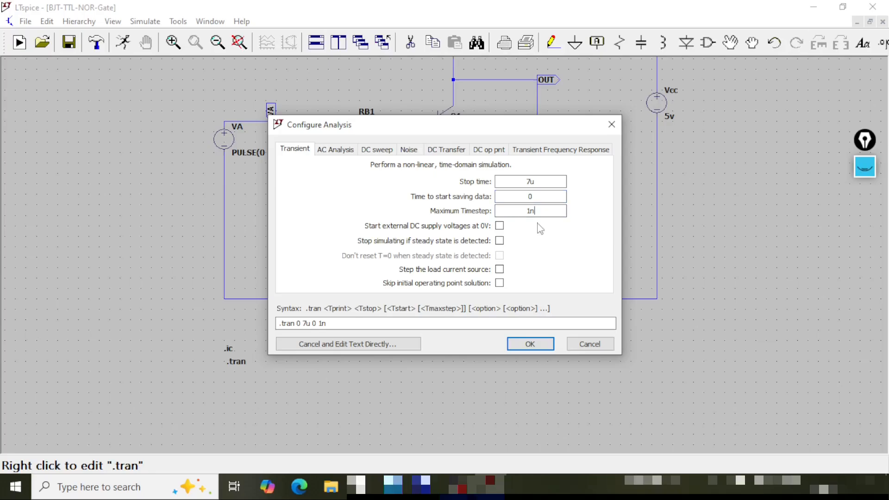
click(531, 344)
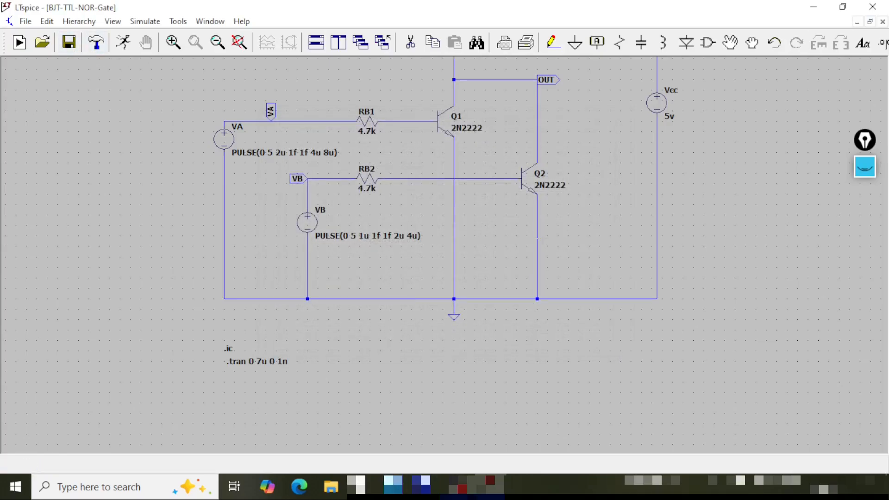
Step: Run the transient simulation and plot the voltage at node VA
click(239, 42)
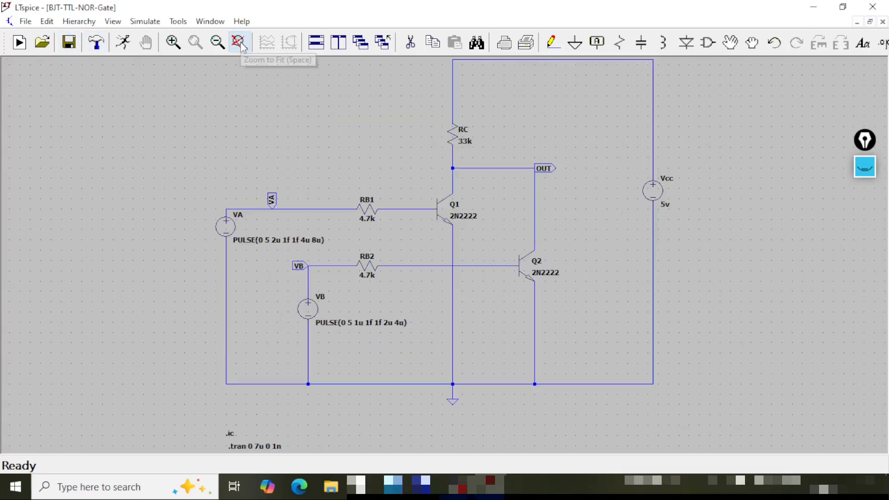
click(123, 43)
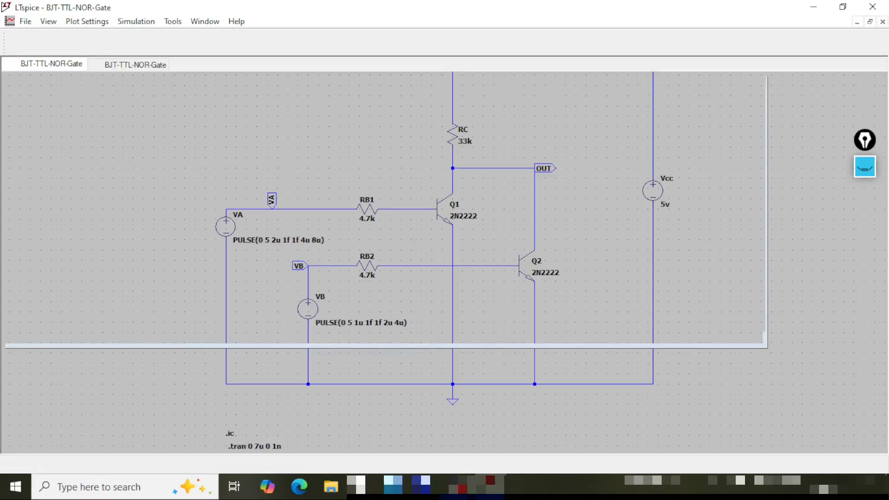
click(330, 86)
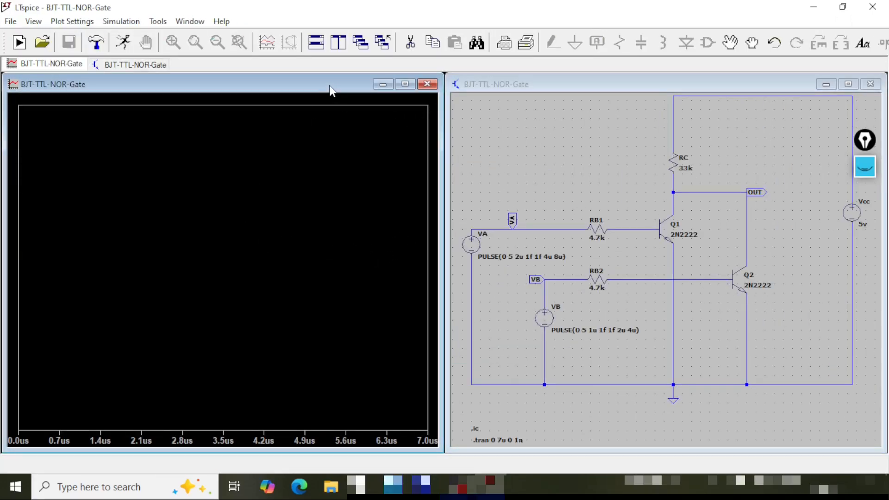
click(607, 84)
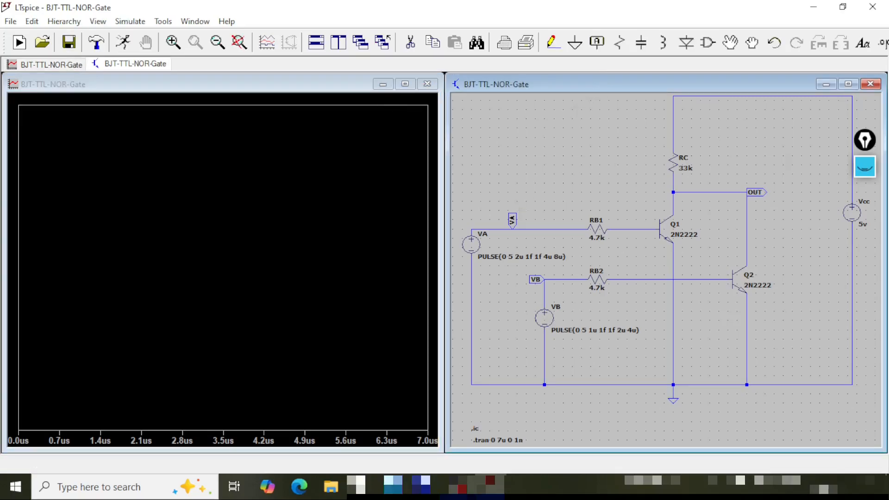
click(515, 214)
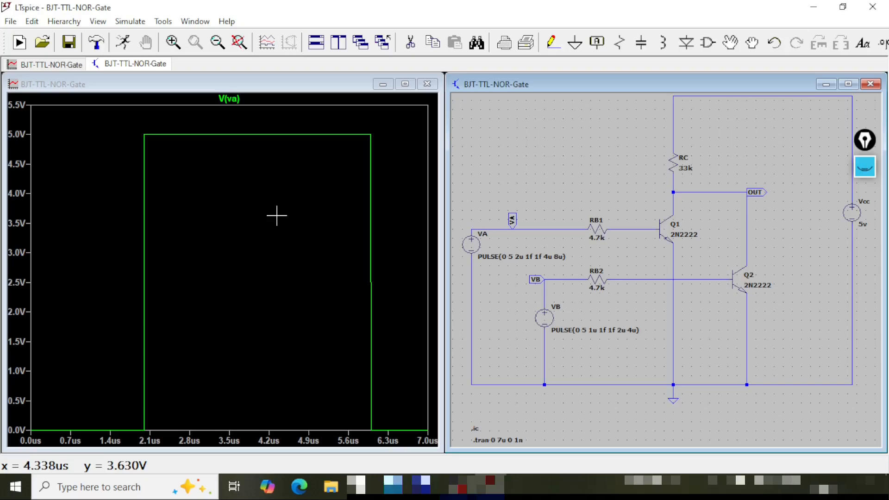
Step: Add a second plot pane to the waveform window and plot the voltage at node VB in it
click(240, 83)
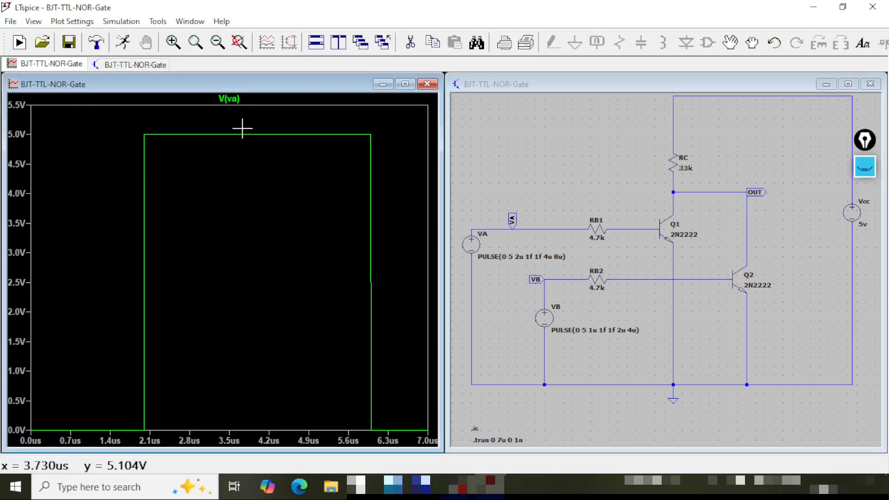
key(p)
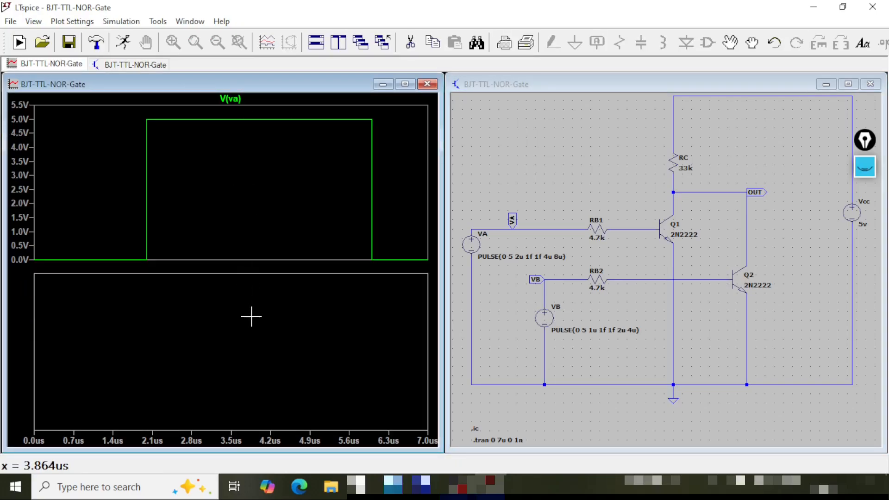
click(671, 85)
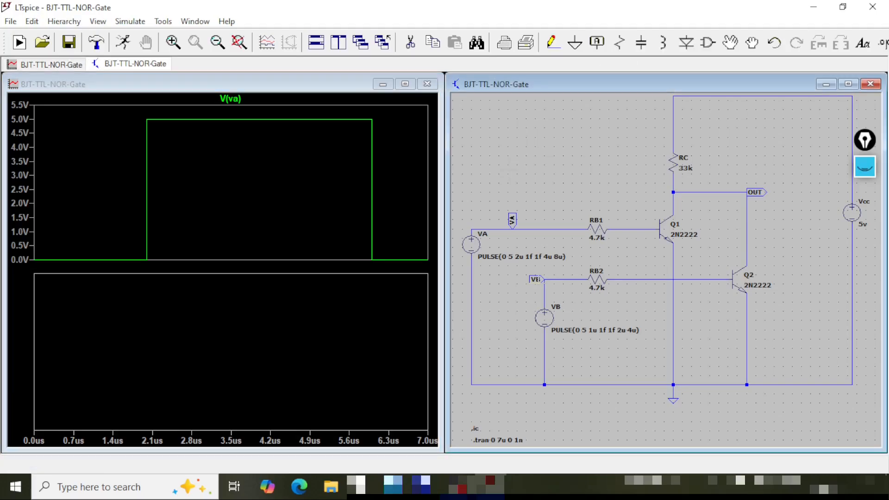
click(536, 277)
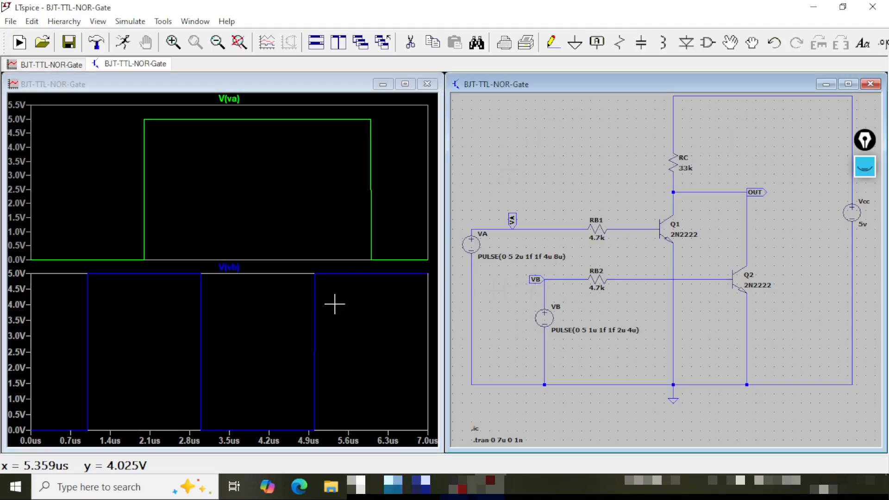
Step: Add a third plot pane to the waveform window and plot the voltage at node OUT in it
click(259, 85)
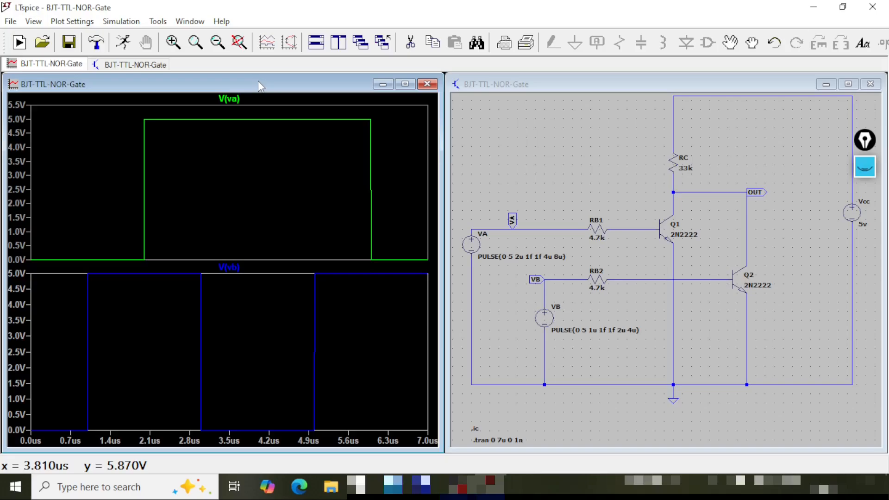
key(p)
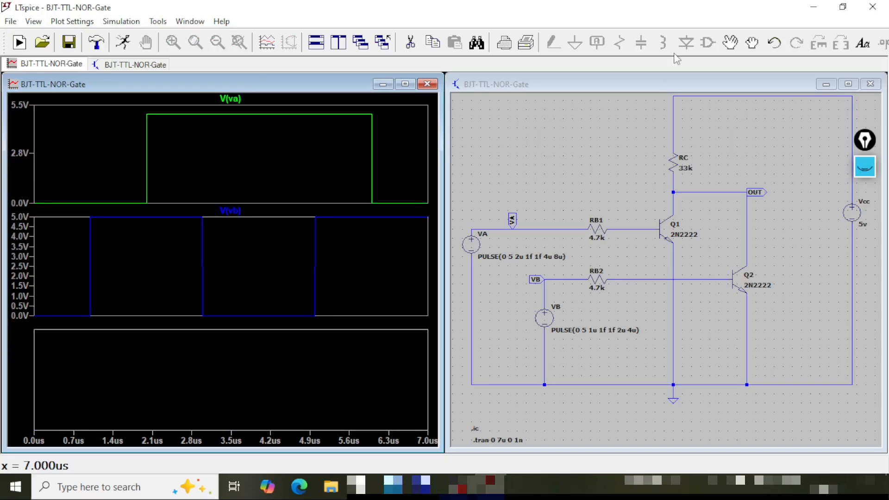
click(683, 84)
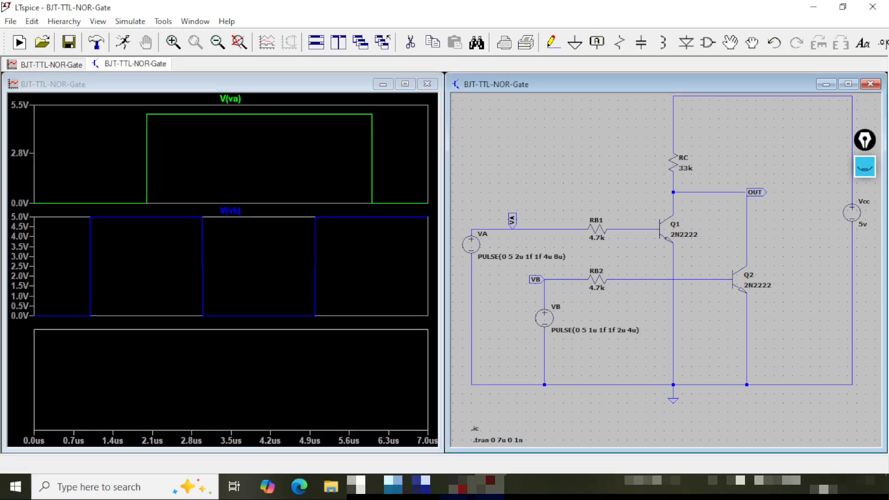
click(765, 189)
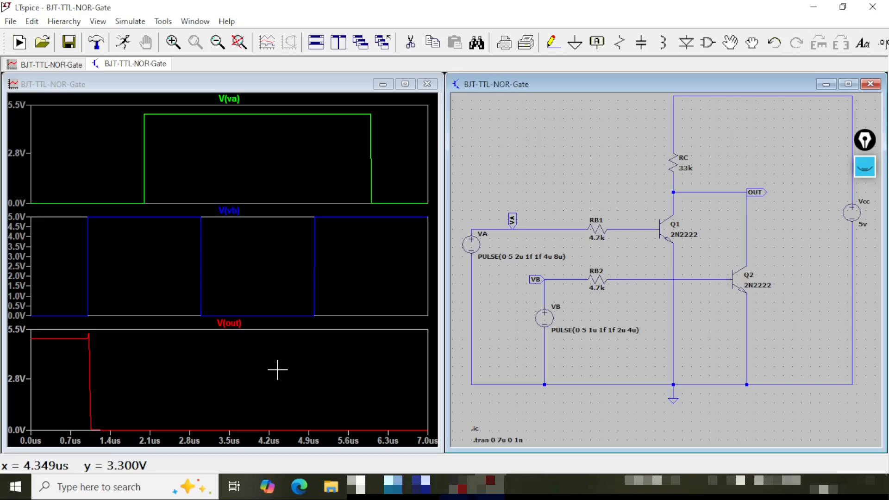
Step: Trace the VA, VB and OUT levels before 1 µs with the pink annotation pen, then mark the interval boundary and OUT's 0 V line
key(ctrl+shift+3)
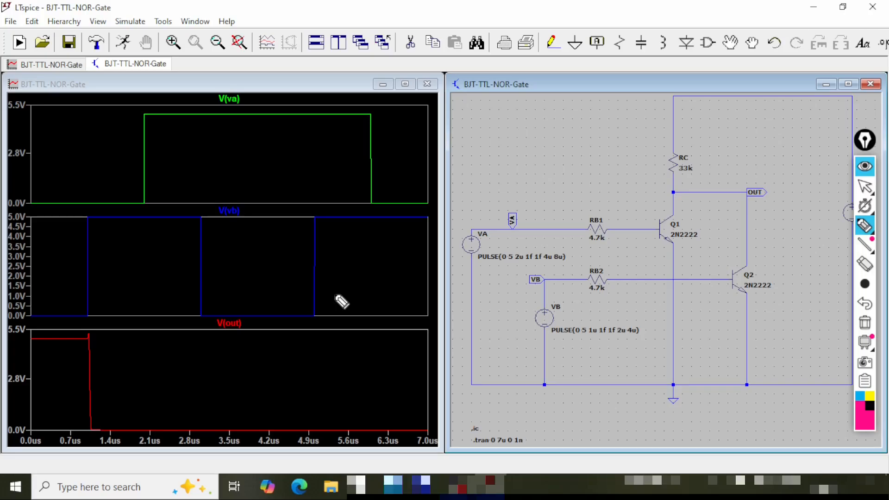
drag(27, 204, 87, 205)
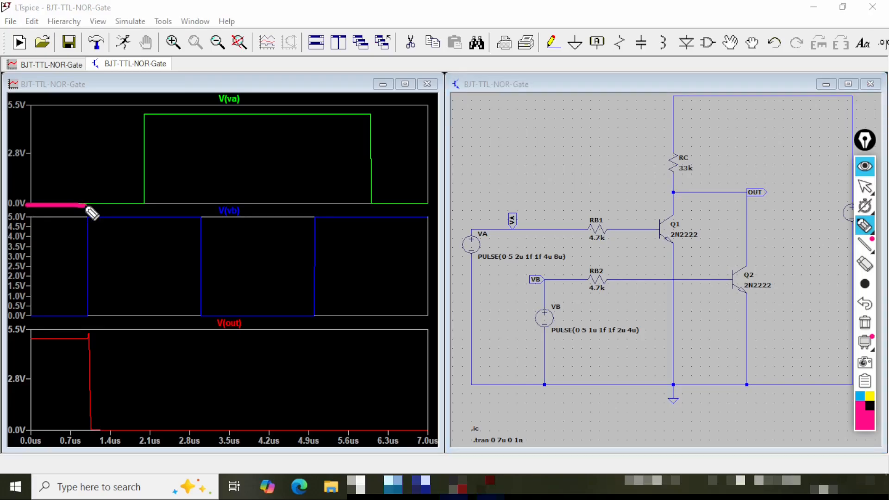
drag(36, 318, 82, 318)
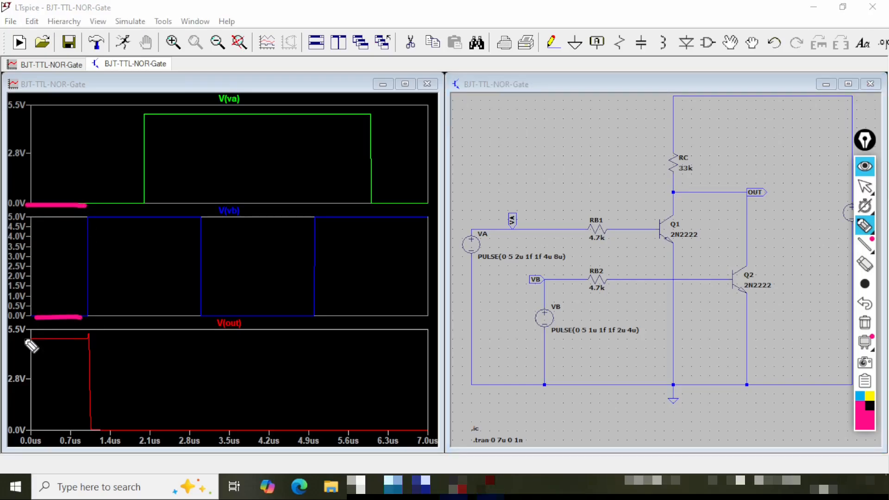
drag(23, 338, 89, 337)
mouse_move(84, 116)
mouse_down()
mouse_move(74, 435)
mouse_move(452, 432)
mouse_up()
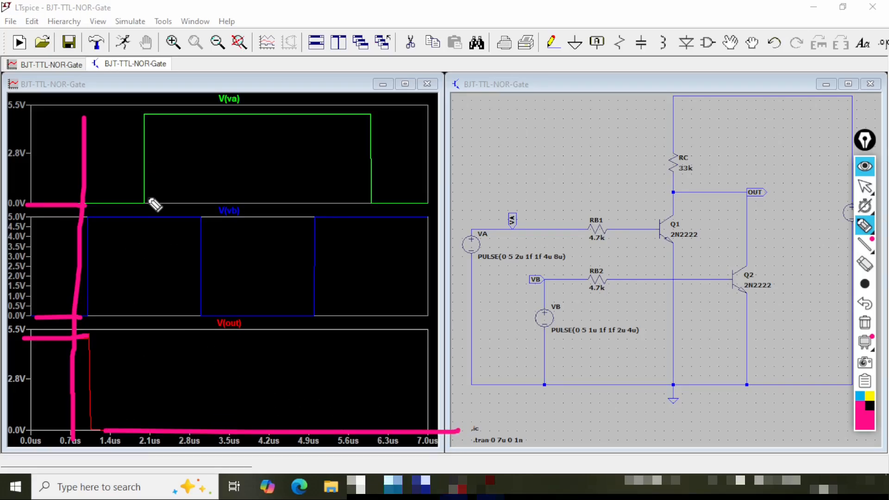
Step: Tick the VA, VB and OUT levels in the intervals from 1 to 2 µs and 2 to 3 µs, drawing a vertical boundary after each
drag(104, 199, 141, 188)
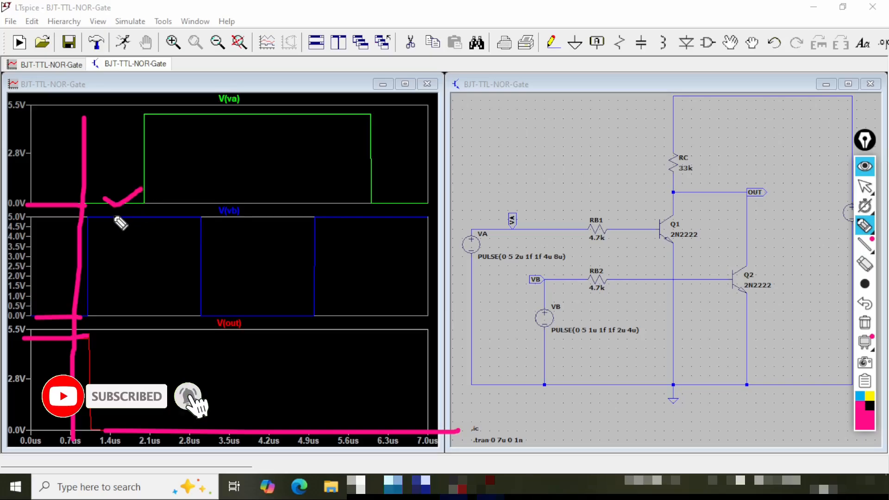
drag(113, 216, 154, 202)
drag(98, 430, 126, 415)
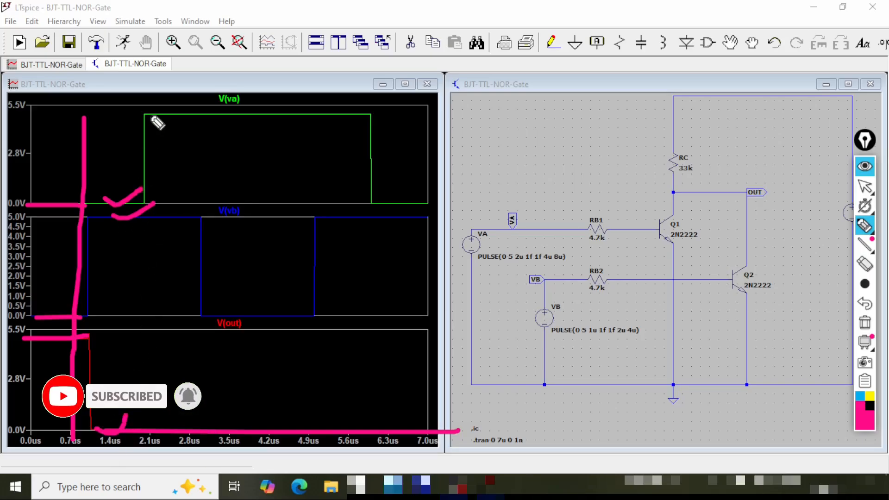
drag(145, 108, 145, 440)
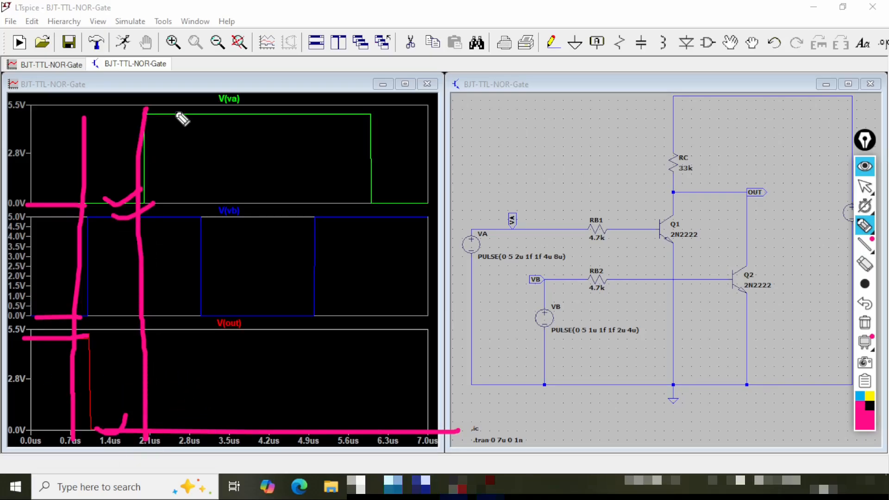
drag(167, 116, 203, 97)
drag(159, 220, 197, 192)
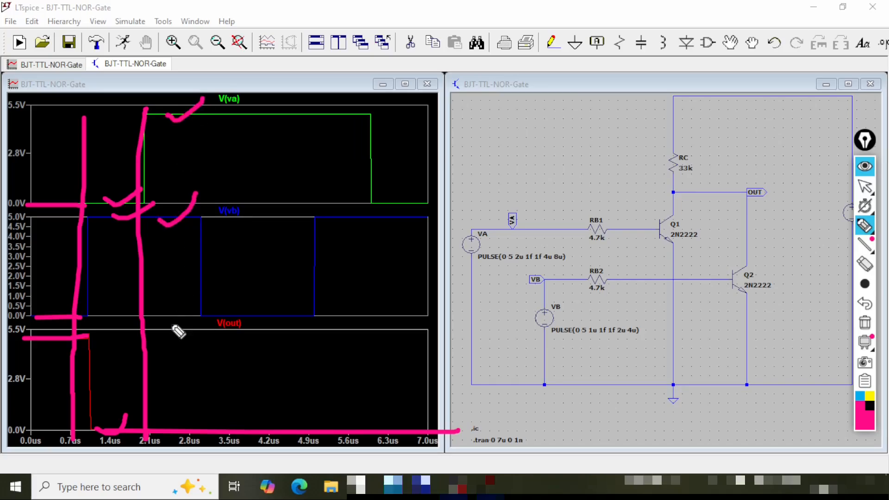
mouse_move(203, 98)
mouse_down()
mouse_move(196, 427)
mouse_move(192, 396)
mouse_up()
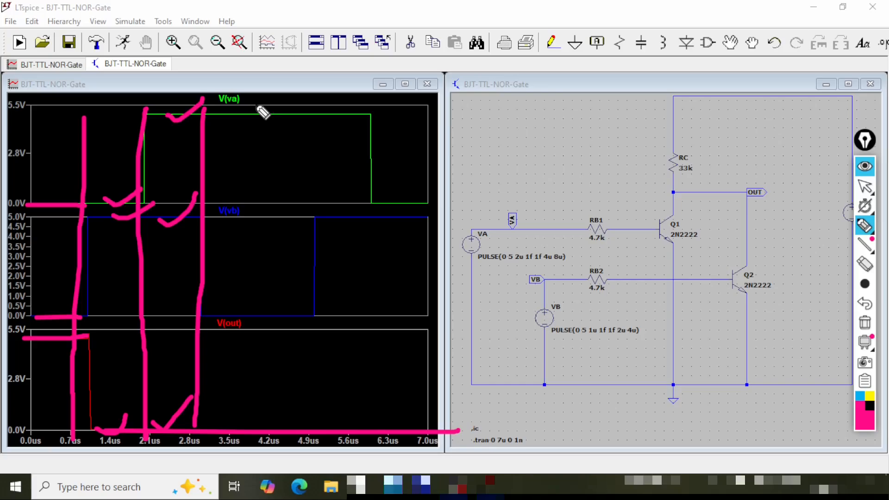
Step: Draw a vertical boundary at 4 µs and tick the VA, VB and OUT levels in the 3 to 4 µs interval, then leave annotation mode
drag(258, 106, 257, 433)
drag(213, 111, 256, 92)
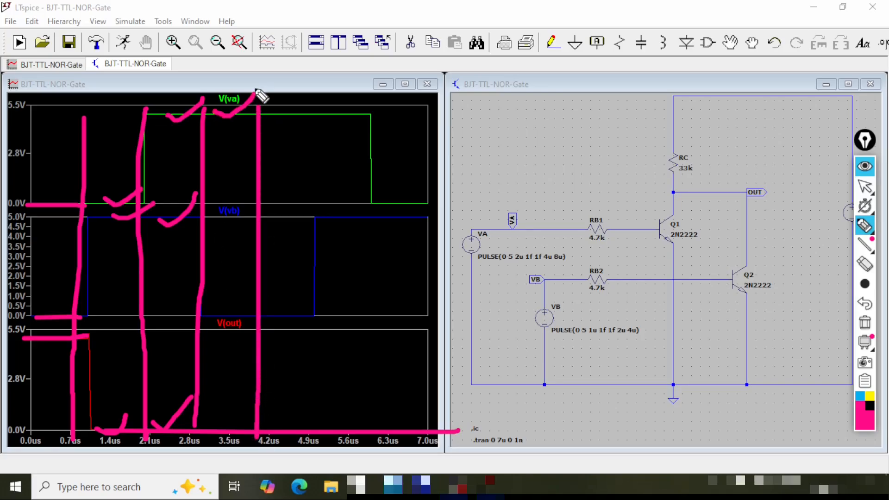
mouse_move(210, 314)
mouse_down()
mouse_move(227, 325)
mouse_move(250, 295)
mouse_up()
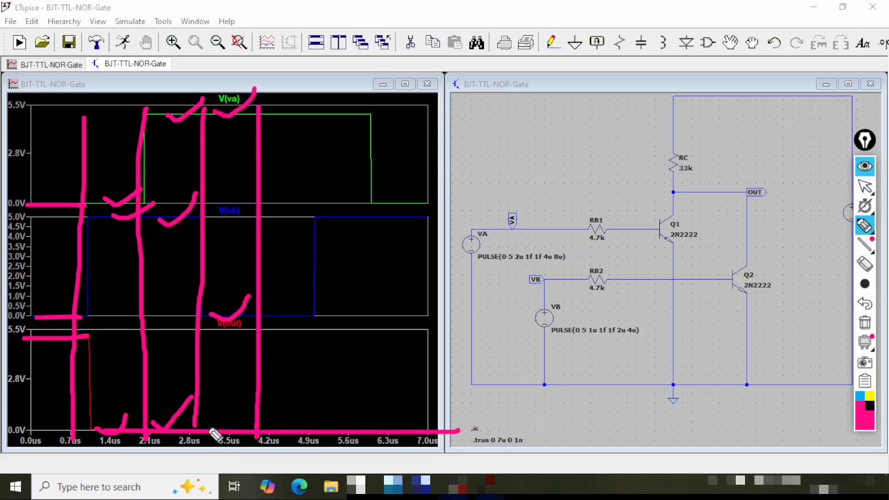
drag(211, 428, 257, 410)
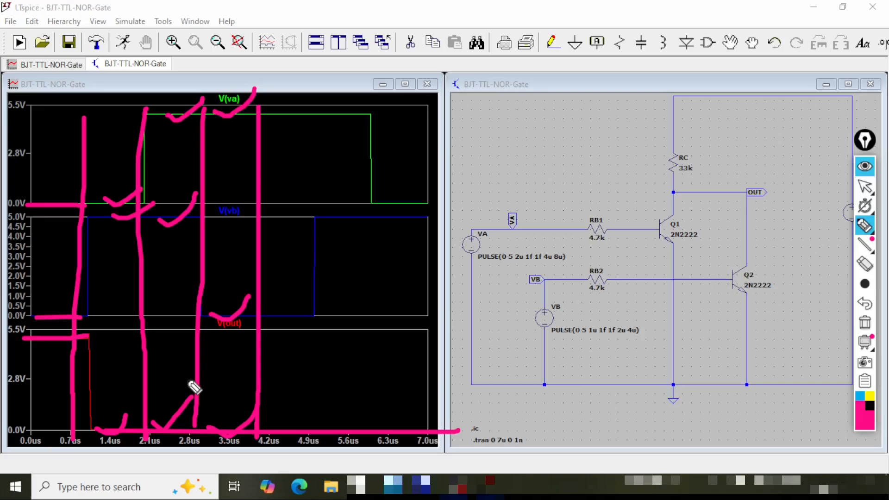
key(ctrl+shift+1)
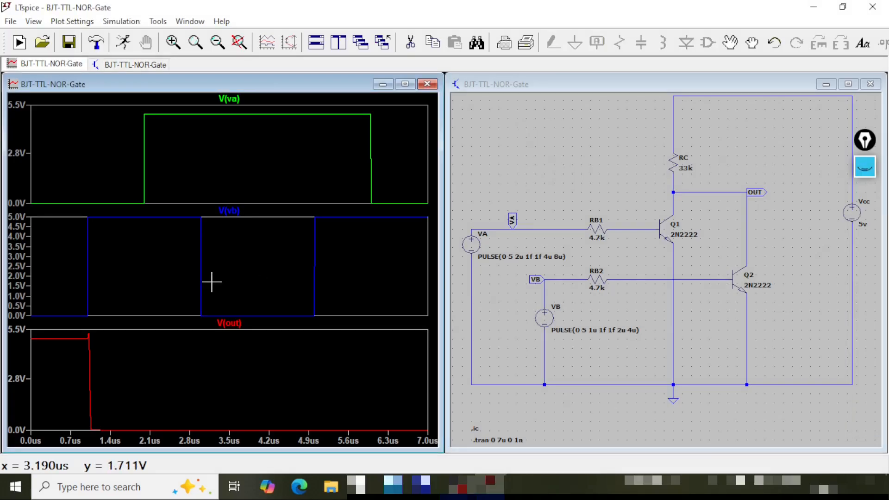
Step: Tick the VA, VB and OUT levels before 1 µs on the cleared waveforms with the pink annotation pen
key(ctrl+shift+1)
drag(50, 199, 100, 181)
mouse_move(47, 315)
mouse_down()
mouse_move(59, 321)
mouse_move(71, 306)
mouse_up()
mouse_move(47, 339)
mouse_down()
mouse_move(59, 344)
mouse_move(70, 329)
mouse_up()
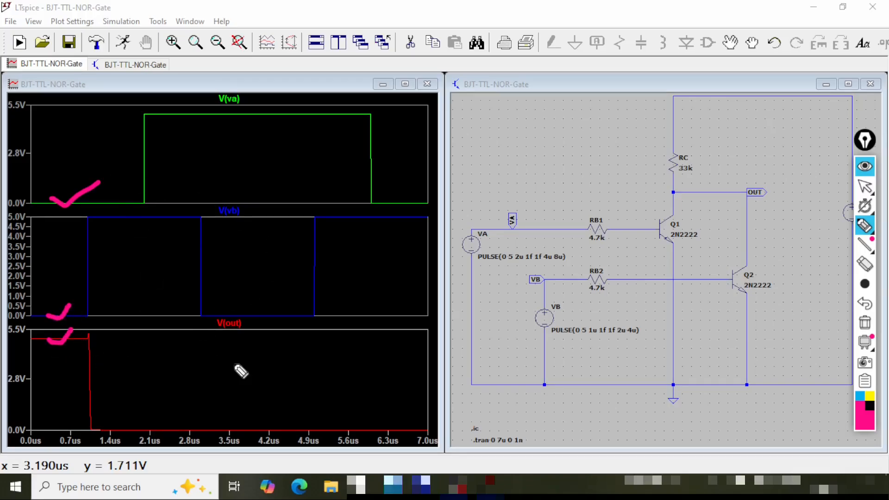
Step: Outline all three waveforms from 1 µs to about 6 µs and underline OUT's 0 V level, then clear the annotations
mouse_move(96, 112)
mouse_down()
mouse_move(83, 399)
mouse_move(345, 437)
mouse_move(343, 278)
mouse_move(310, 99)
mouse_move(95, 109)
mouse_up()
drag(124, 426, 380, 428)
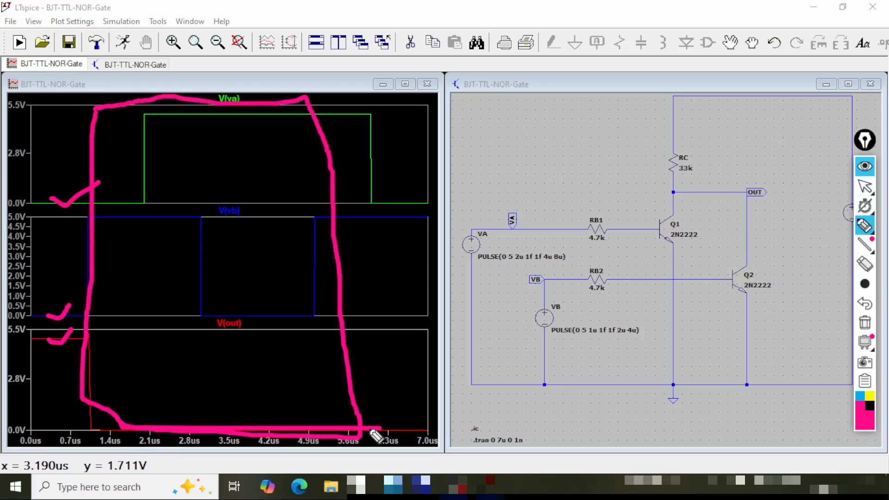
key(ctrl+shift+7)
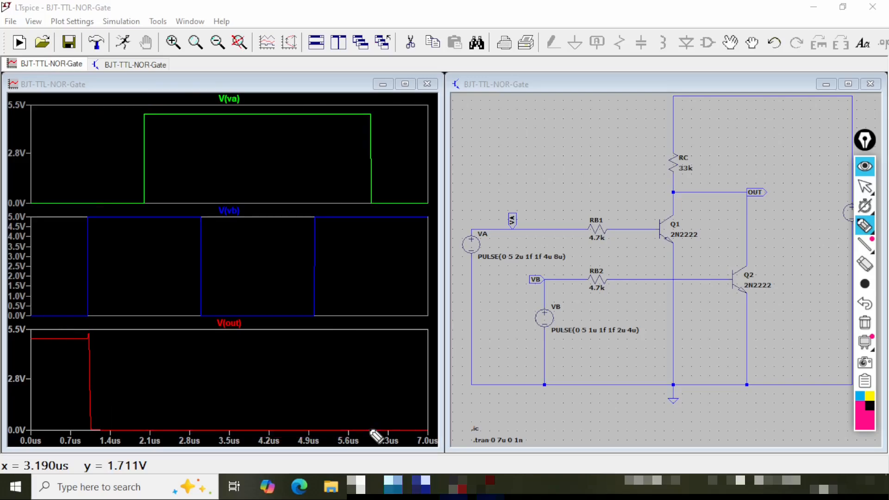
key(ctrl+shift+1)
click(320, 2)
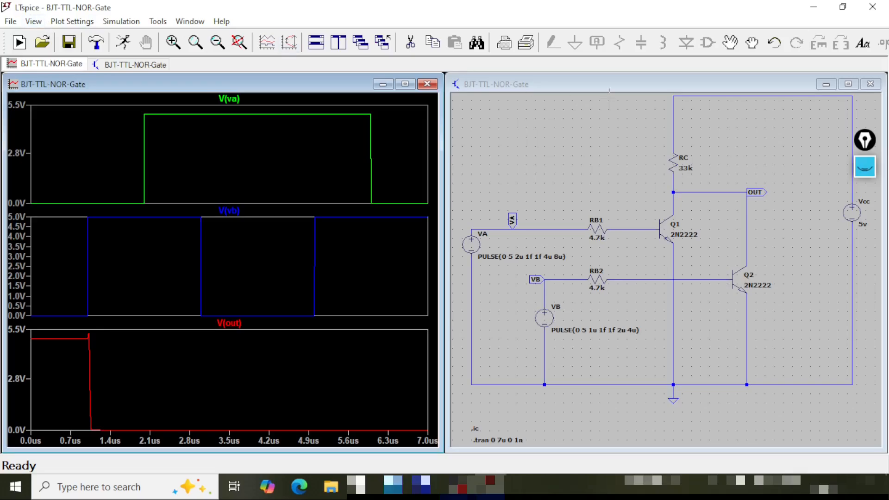
Step: Open the SPICE output log for the schematic, highlight its full text to review the simulation run, and close it
click(608, 82)
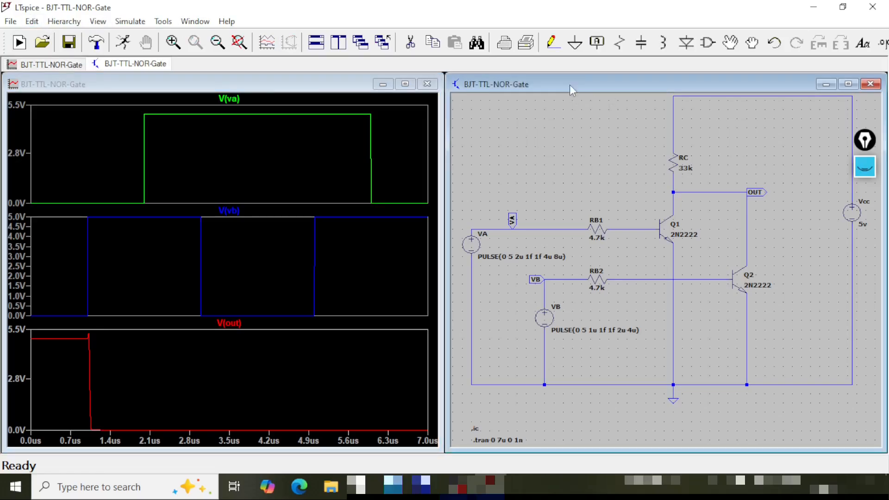
click(98, 22)
click(175, 253)
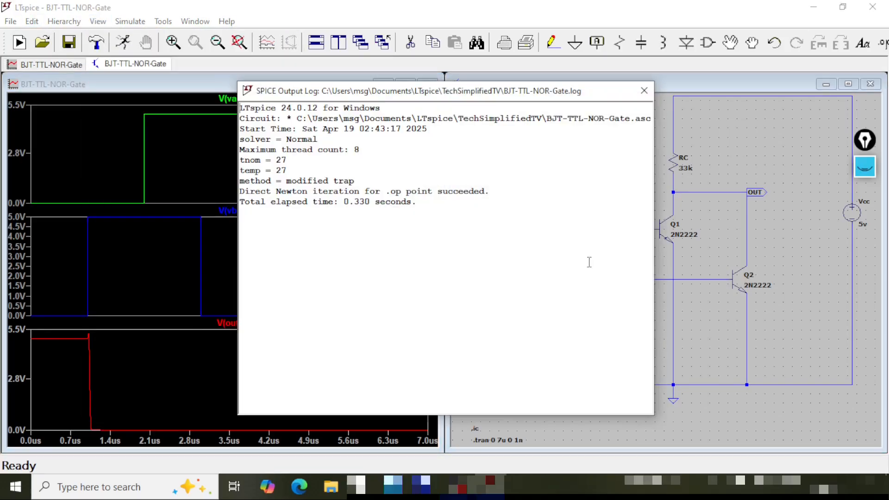
drag(435, 203, 232, 103)
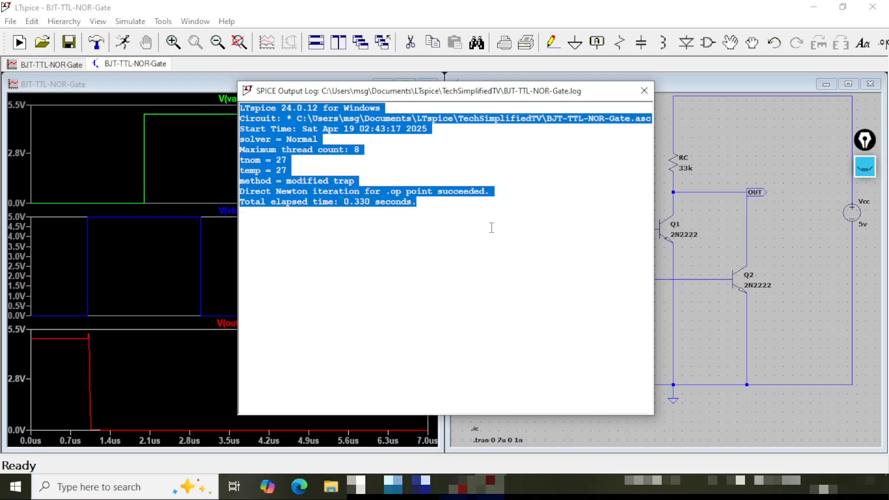
click(643, 92)
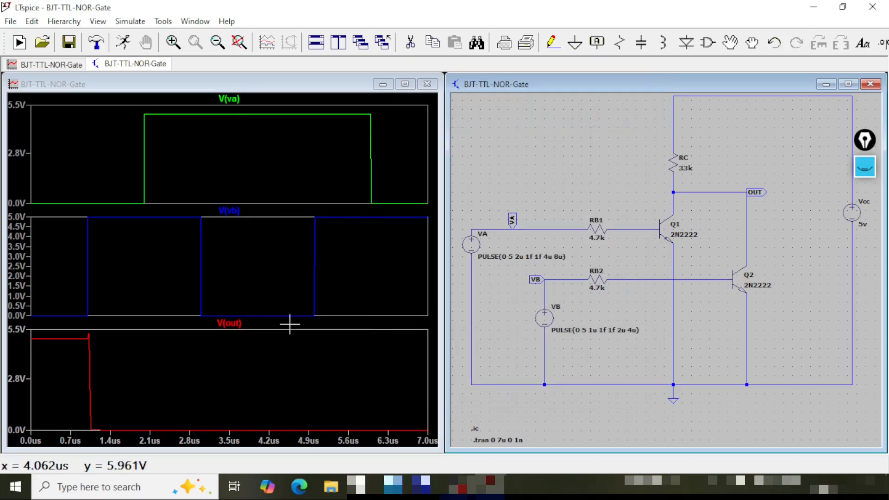